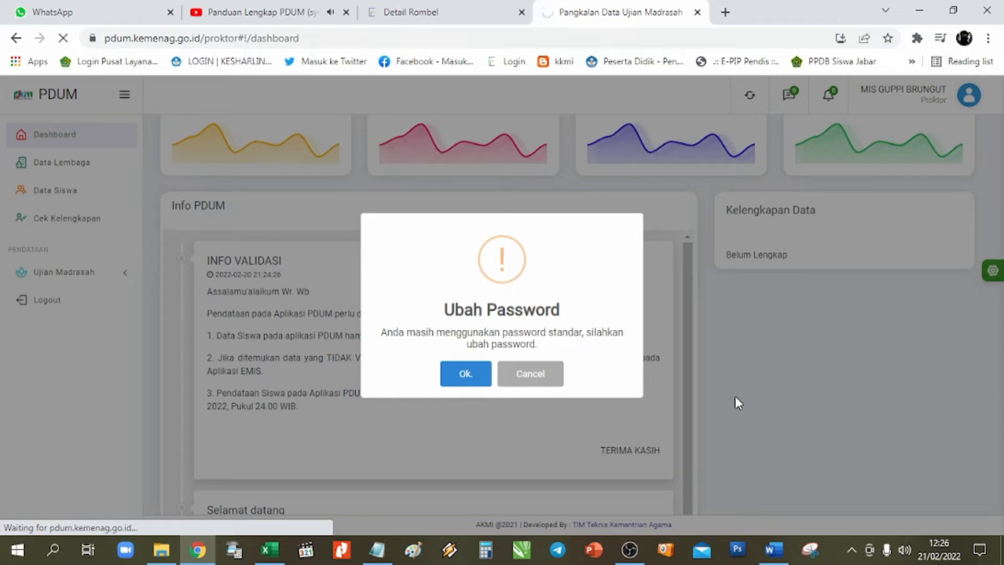
Acknowledge the prompt to change the standard password.
left_click(460, 380)
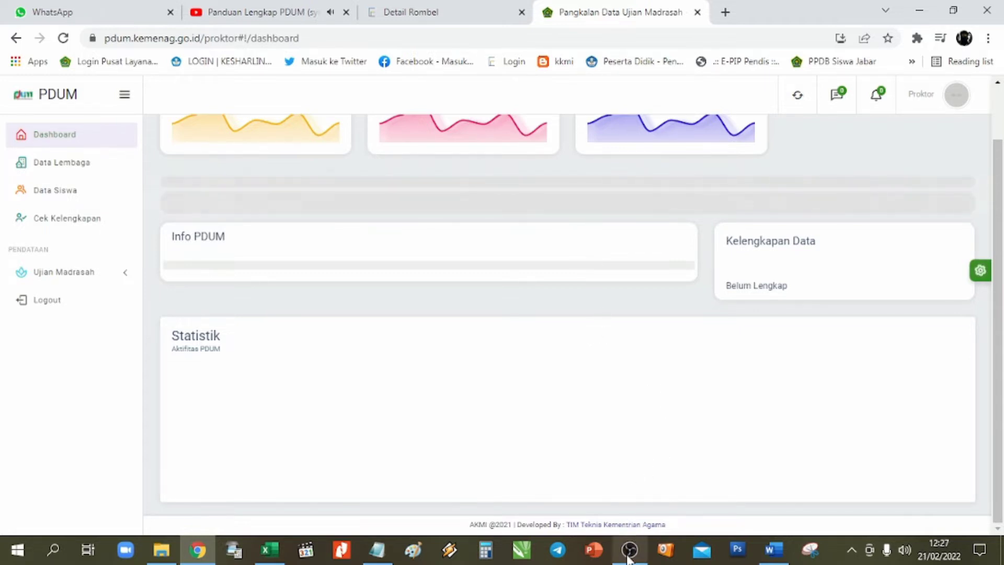
mouse_move(630, 557)
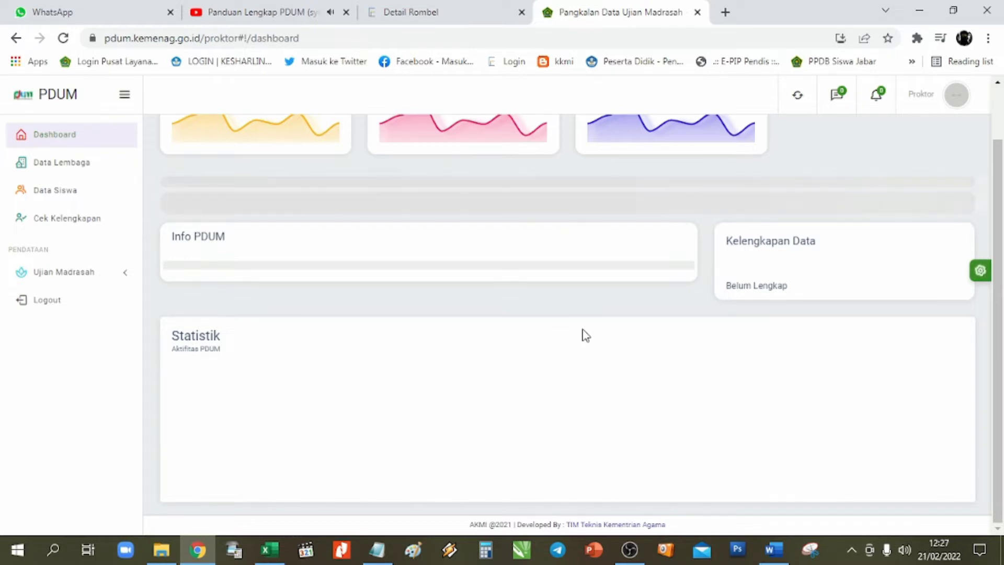
left_click(629, 549)
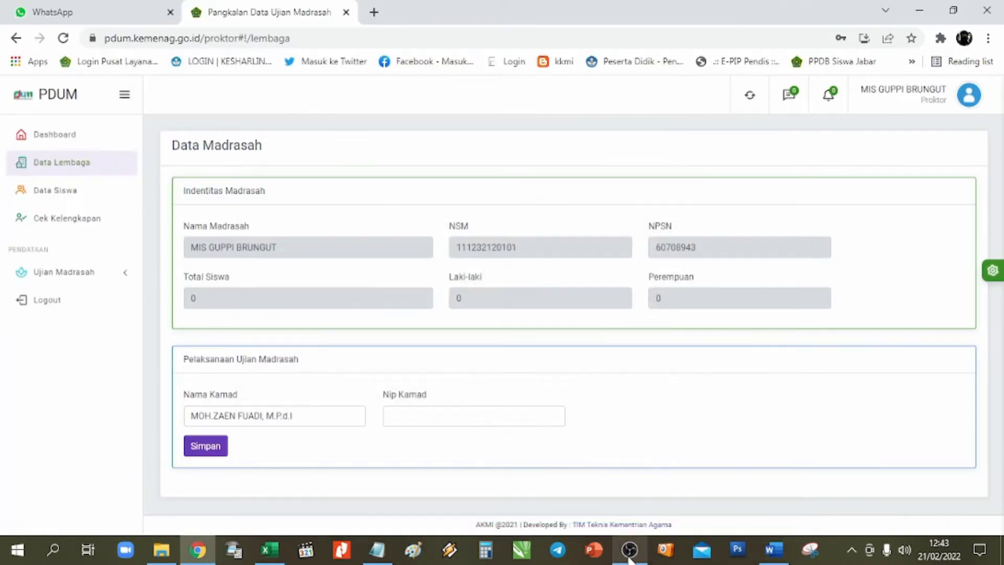
left_click(630, 550)
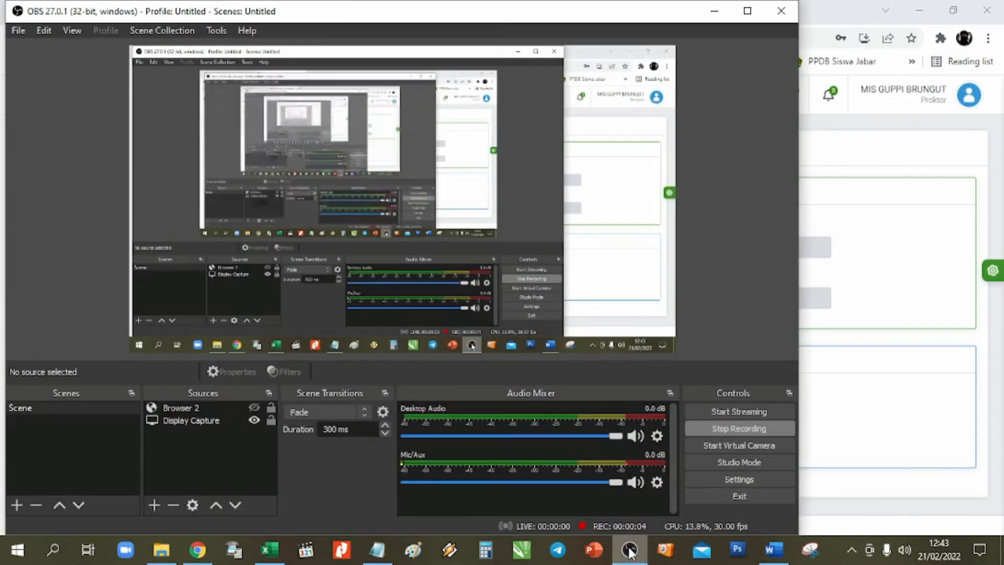
left_click(628, 550)
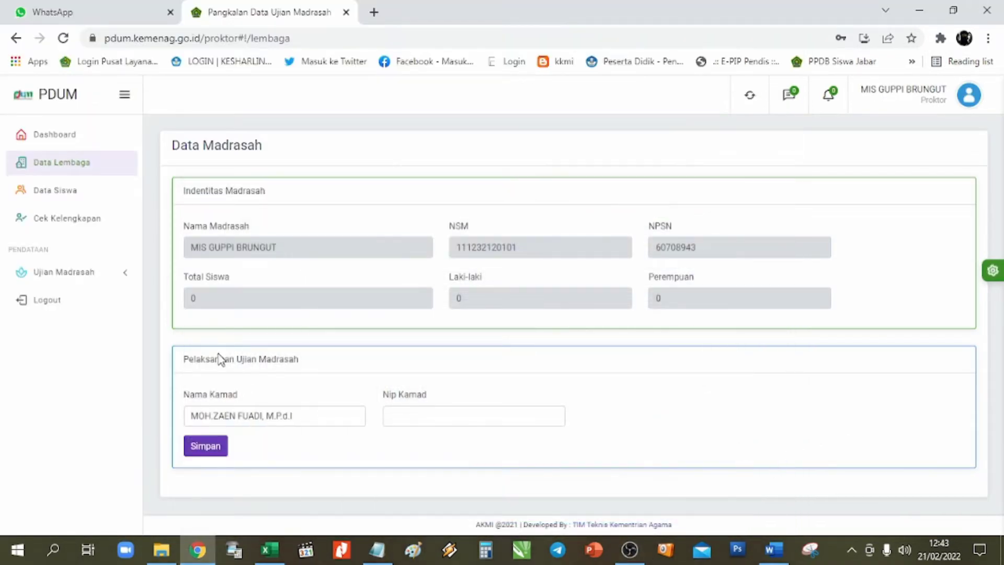
View the dashboard and open the Data Lembaga page at the madrasah head's name.
left_click(54, 139)
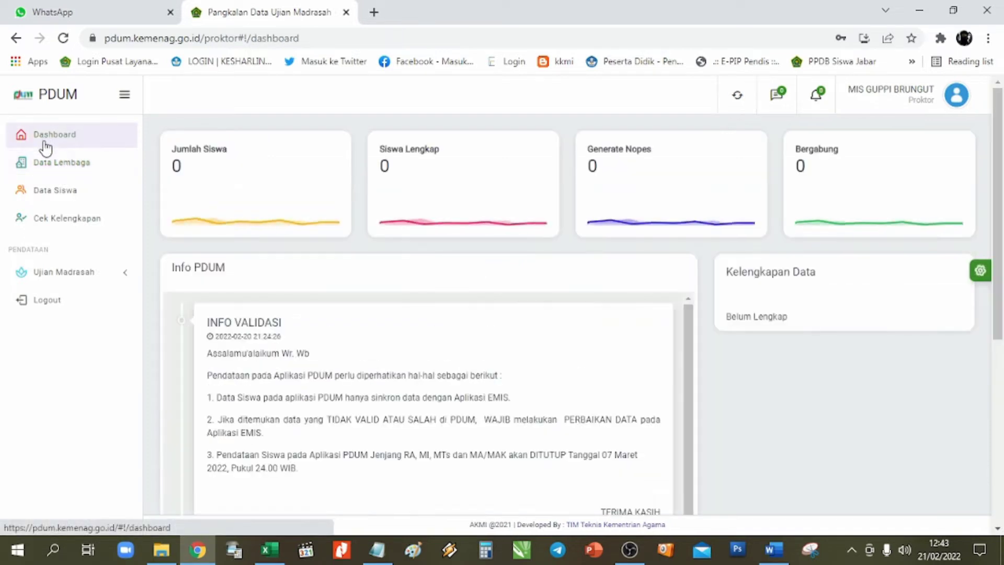
left_click(74, 166)
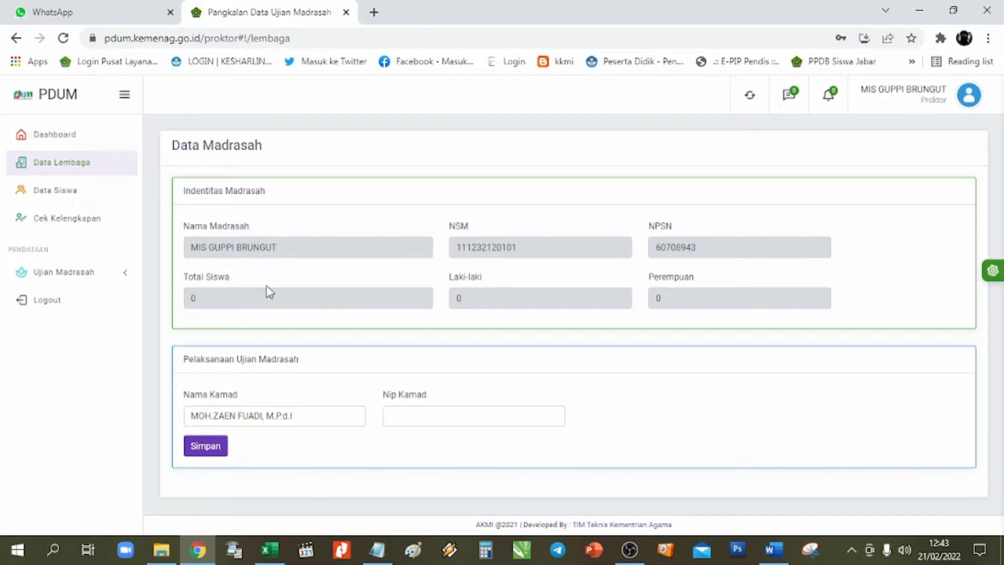
left_click(280, 419)
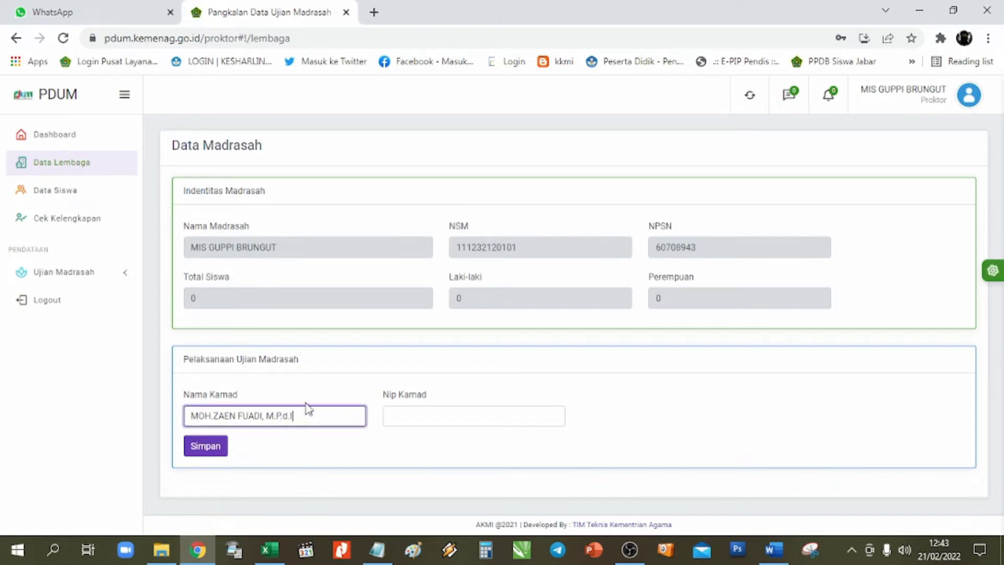
Copy the madrasah head's NIP number from the LOGIN PDUM notes in Notepad.
left_click(400, 418)
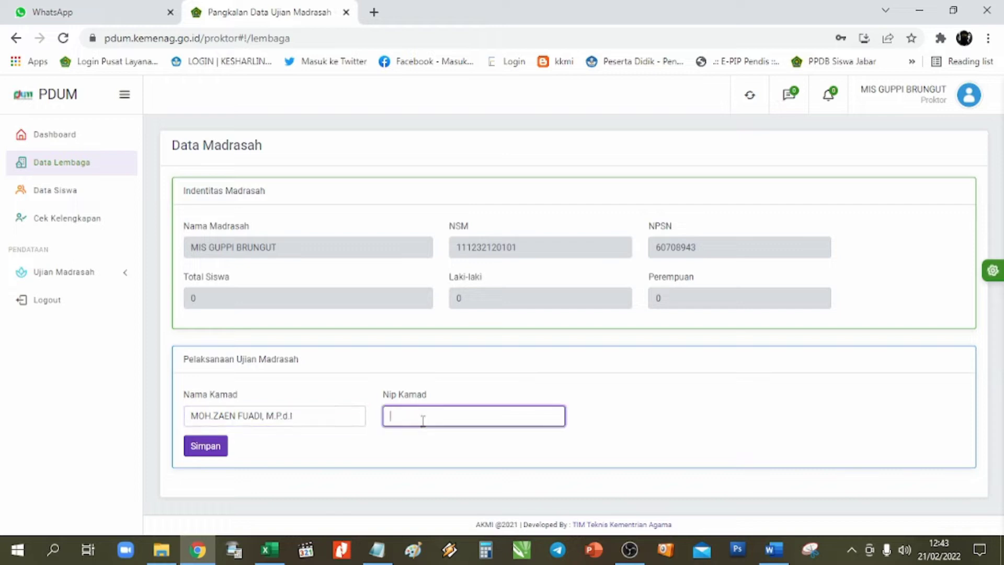
left_click(377, 550)
scroll(303, 359, "down", 2)
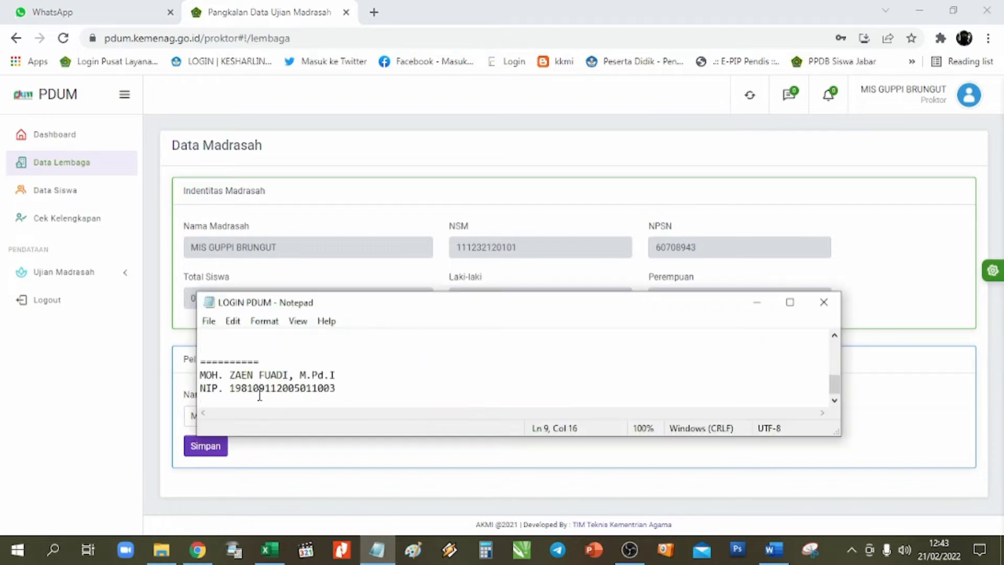
left_click_drag(342, 389, 234, 387)
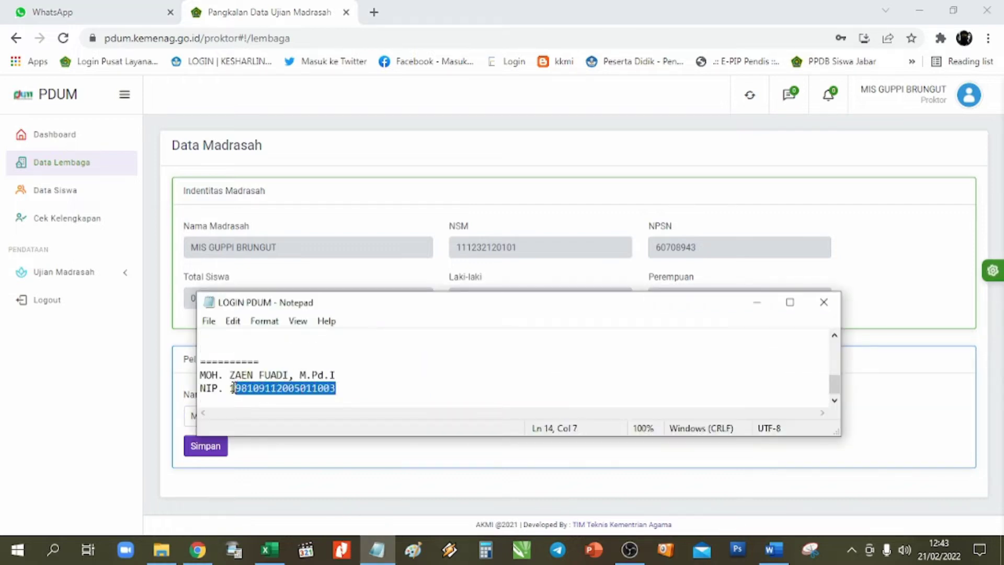
double_click(233, 389)
right_click(321, 392)
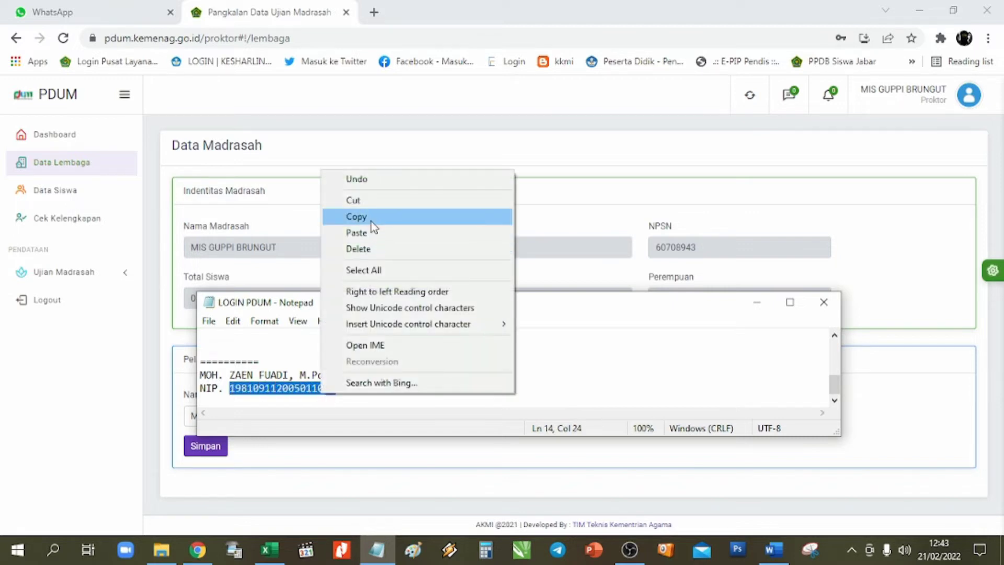
left_click(356, 216)
Back in the browser, paste the madrasah head's NIP into Nip Kamad and save the institution data.
left_click(757, 302)
left_click(456, 417)
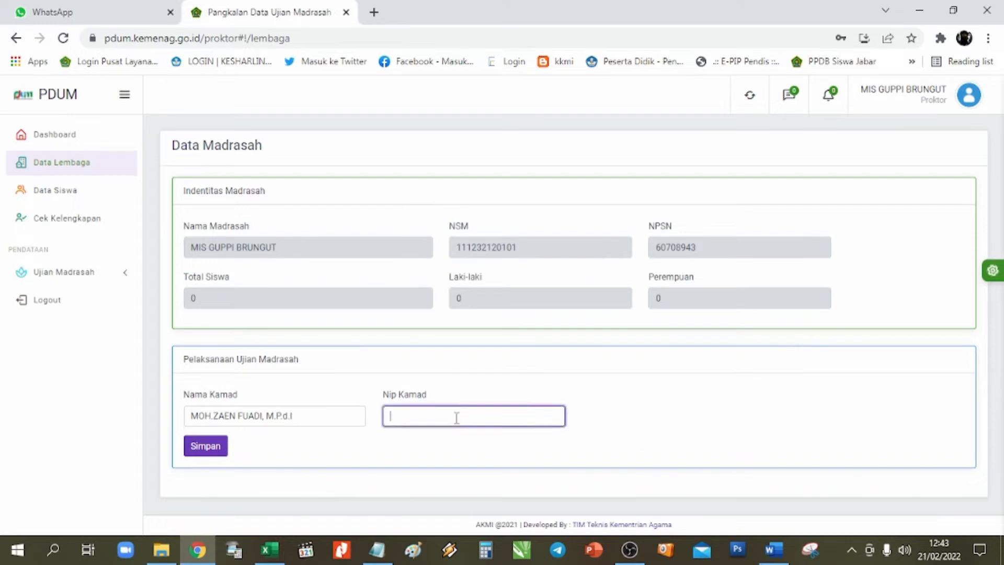
key("ctrl+v")
left_click(207, 448)
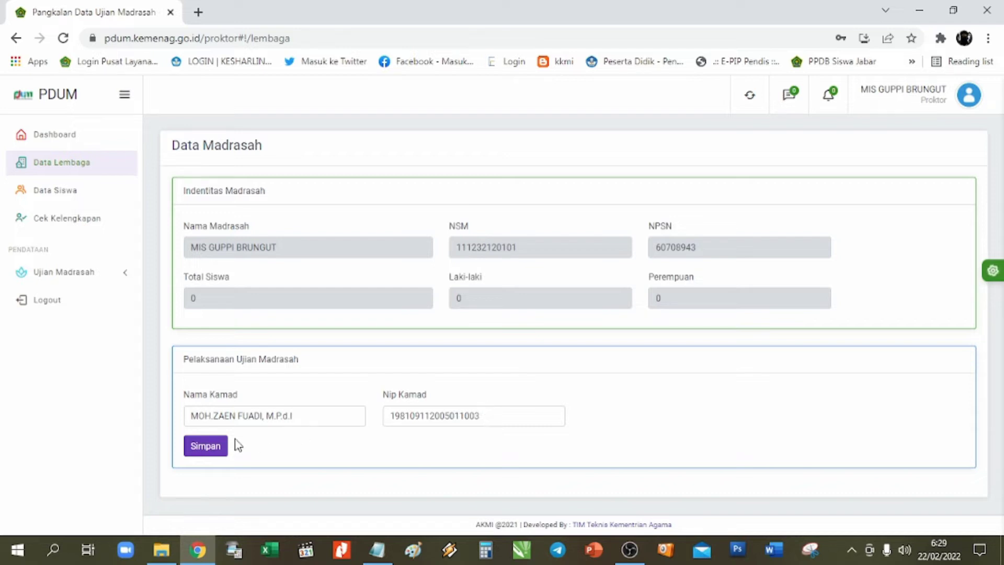
Open Data Siswa and synchronise the exam participants from Emis, checking the loaded list.
left_click(46, 195)
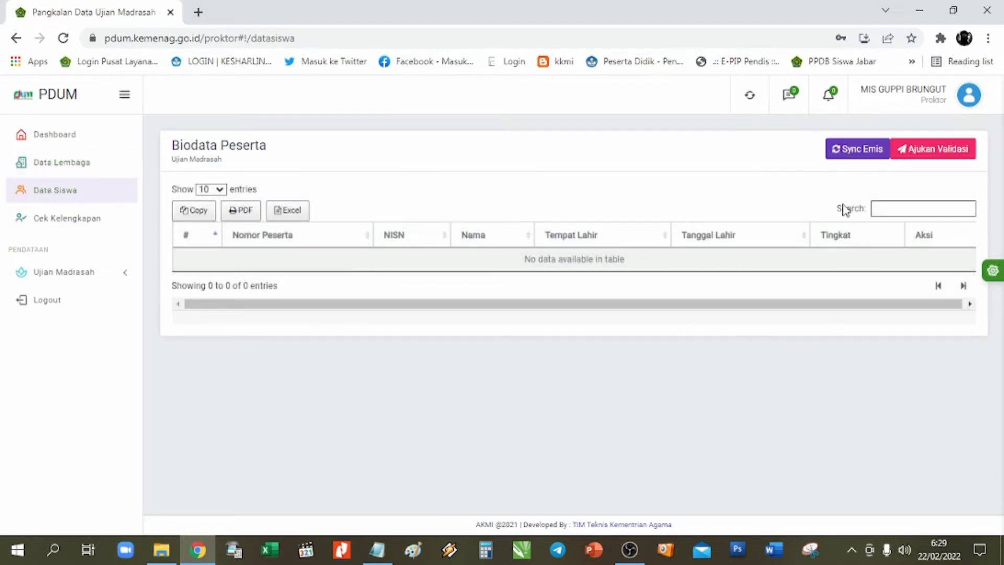
left_click(844, 154)
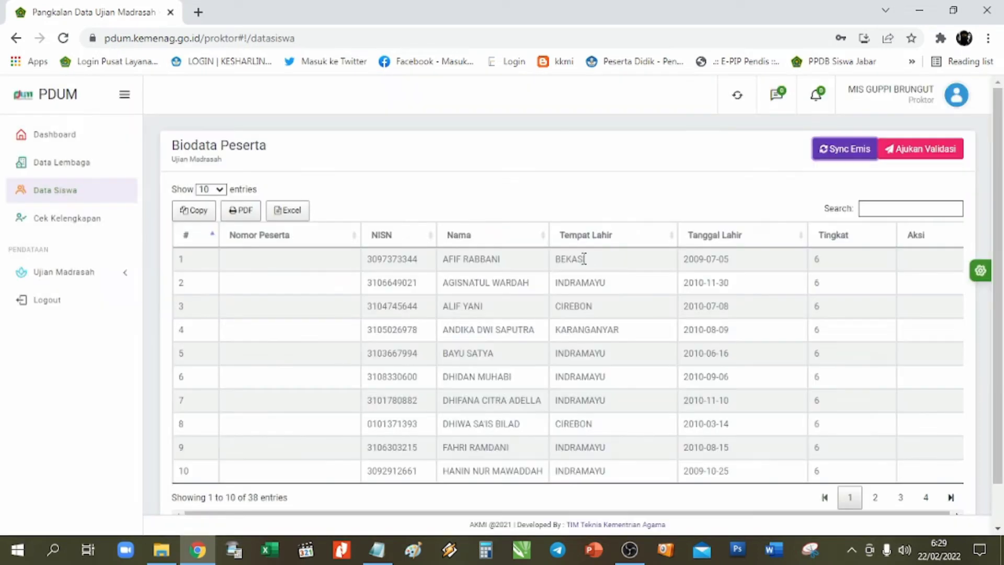
scroll(492, 349, "down", 1)
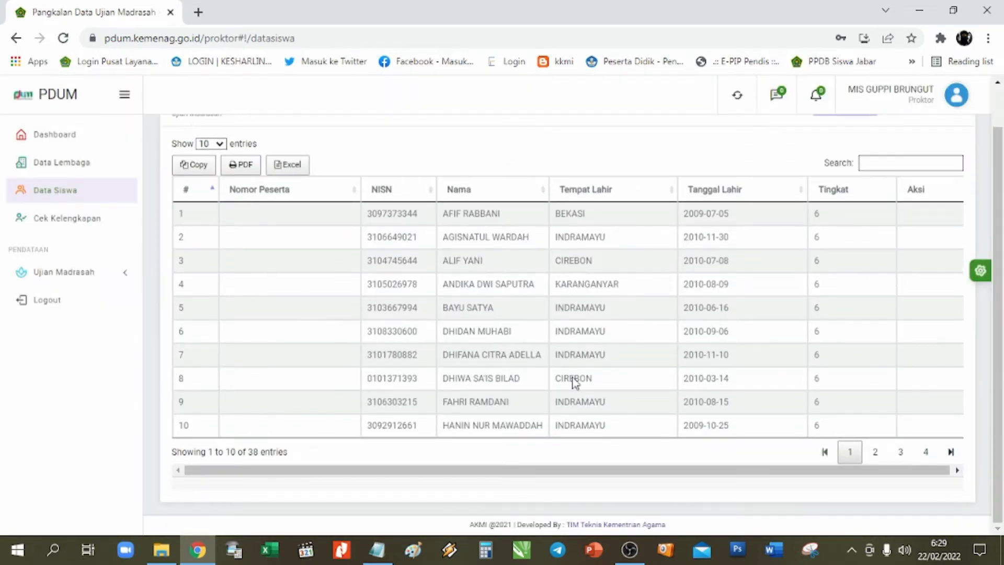
scroll(570, 380, "up", 1)
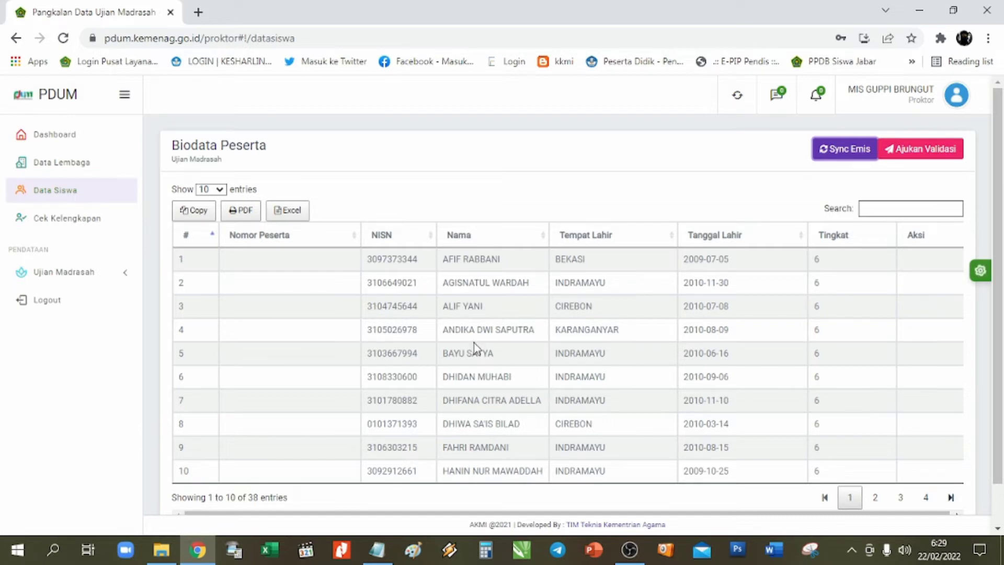
Examine the completeness status of the students in Cek Kelengkapan, including pages 2 and 4.
left_click(67, 217)
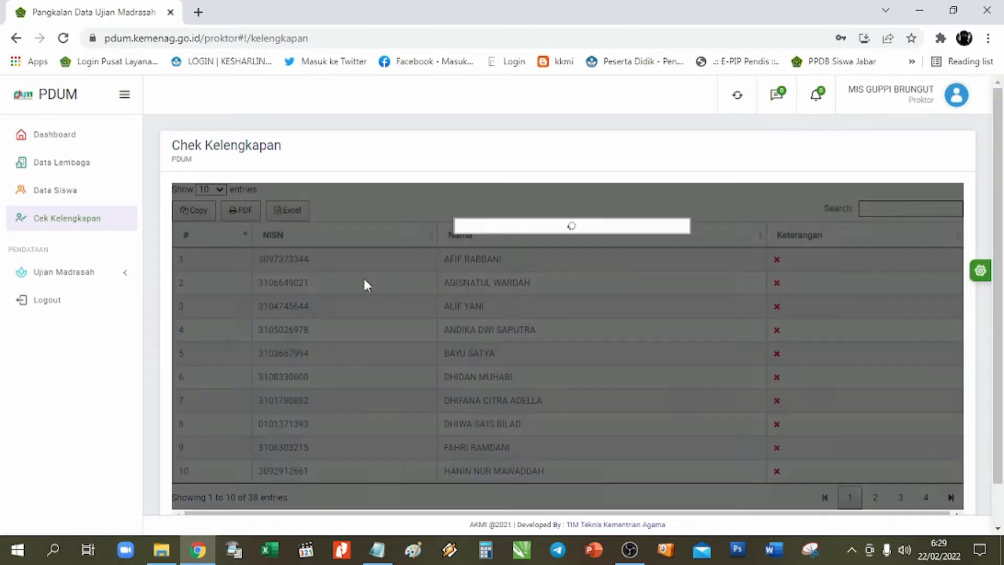
scroll(654, 460, "down", 1)
scroll(663, 455, "up", 1)
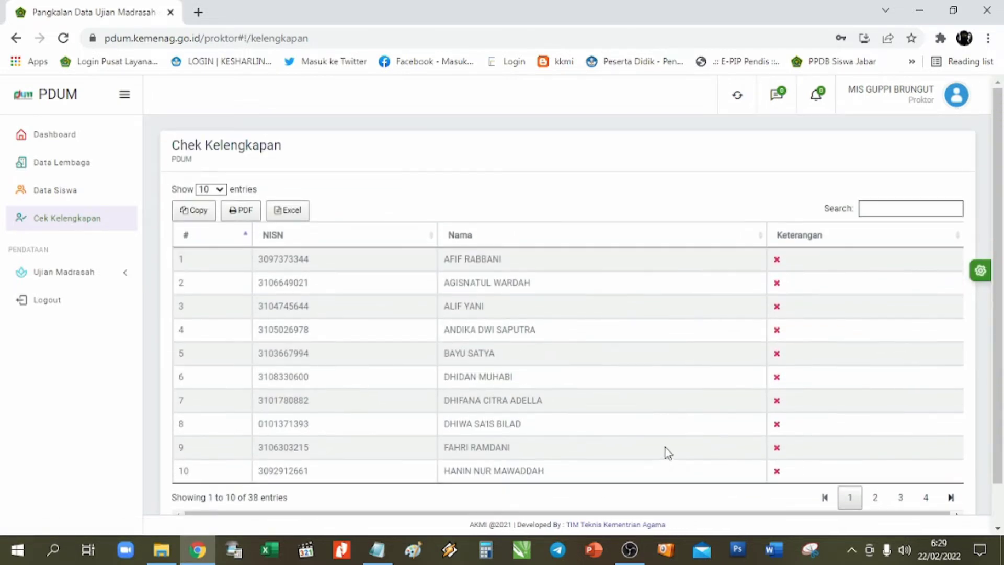
scroll(762, 376, "down", 1)
scroll(674, 354, "up", 1)
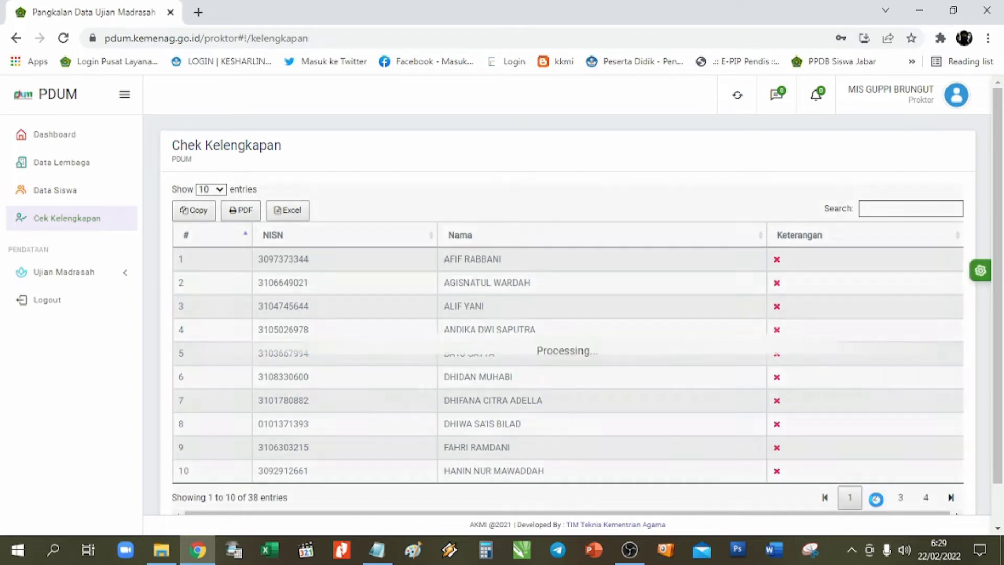
left_click(894, 501)
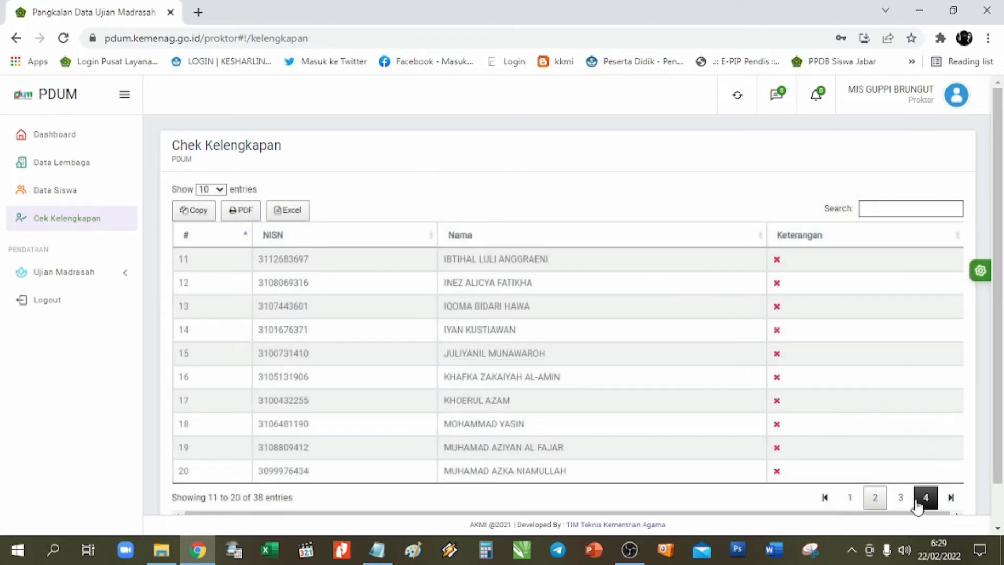
left_click(916, 498)
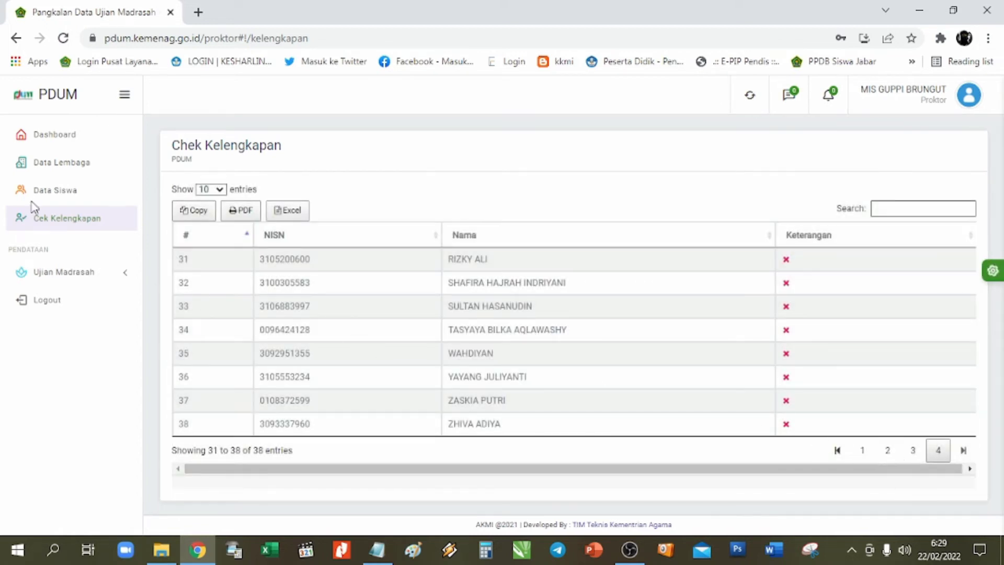
Review pages 4 and 3 of the participant biodata in Data Siswa and synchronise it with Emis again.
left_click(50, 199)
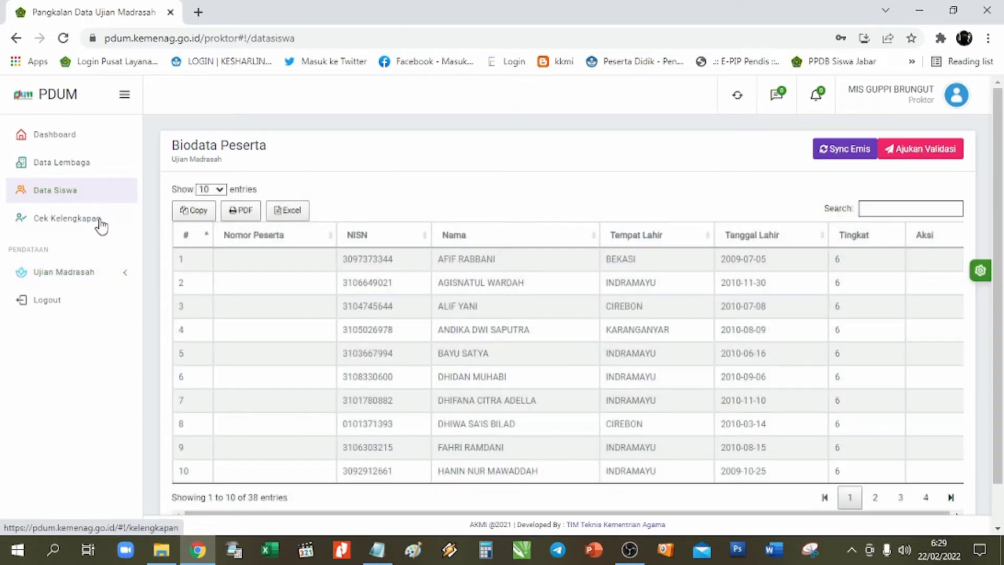
left_click(69, 273)
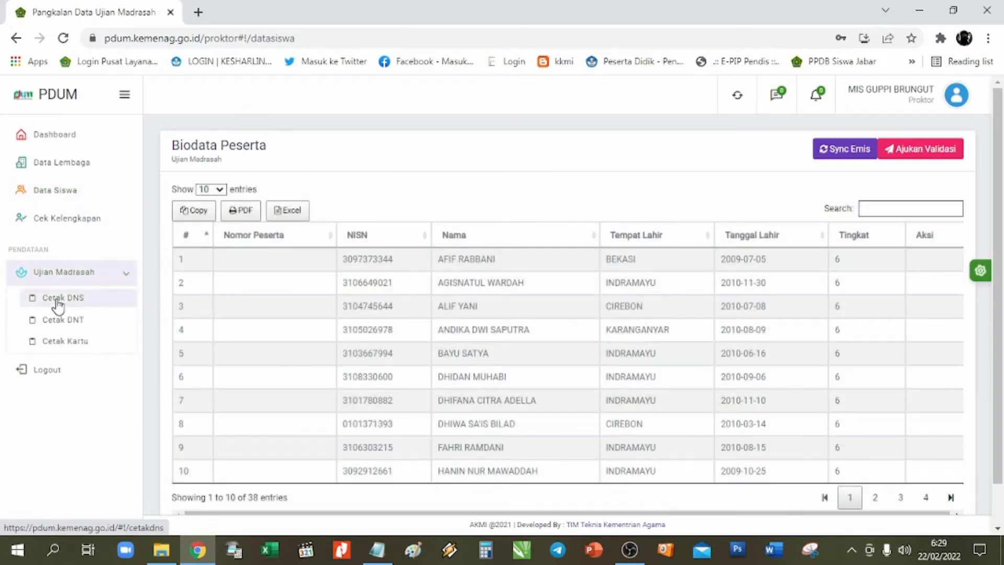
left_click(50, 197)
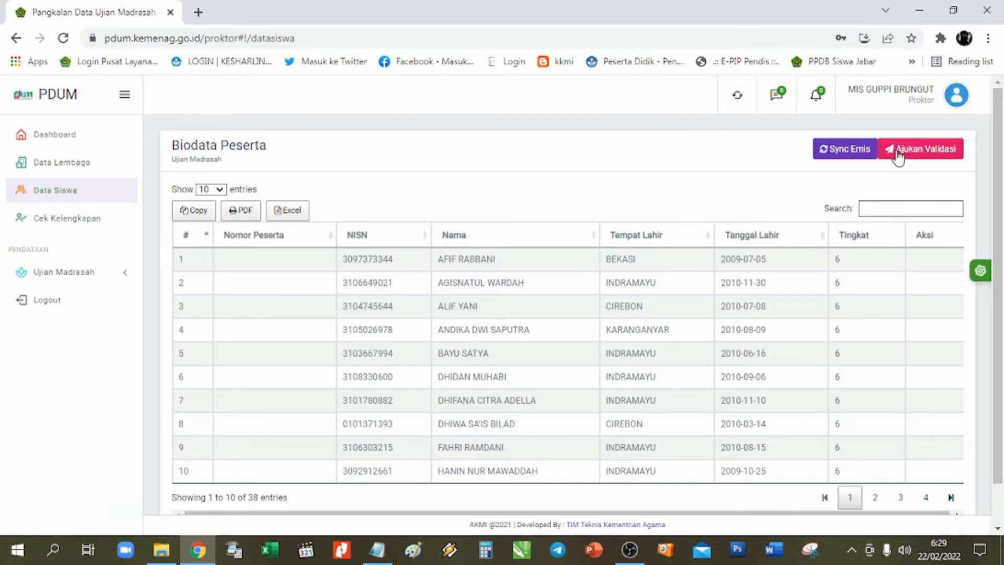
left_click(265, 258)
left_click(926, 498)
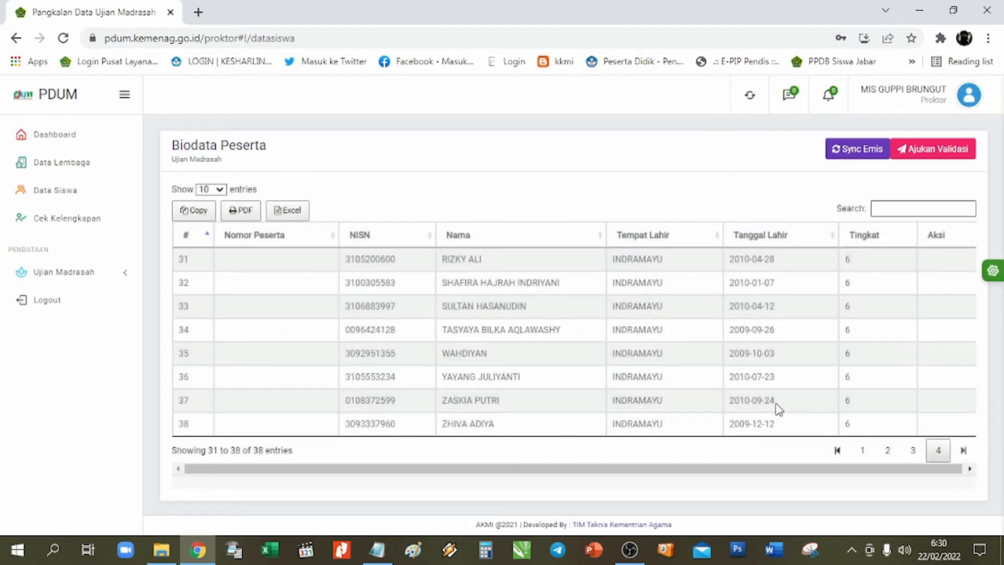
left_click(918, 454)
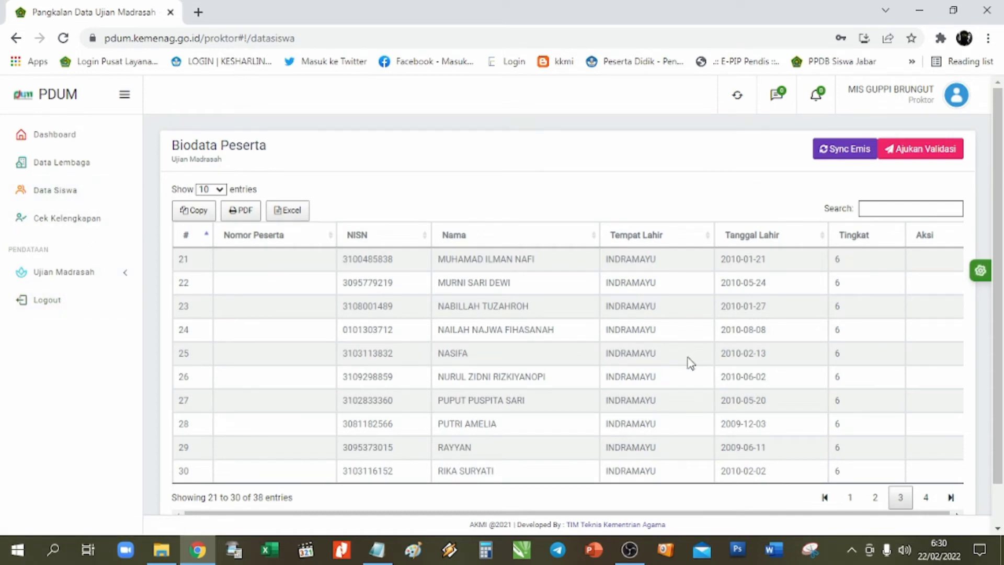
left_click(822, 150)
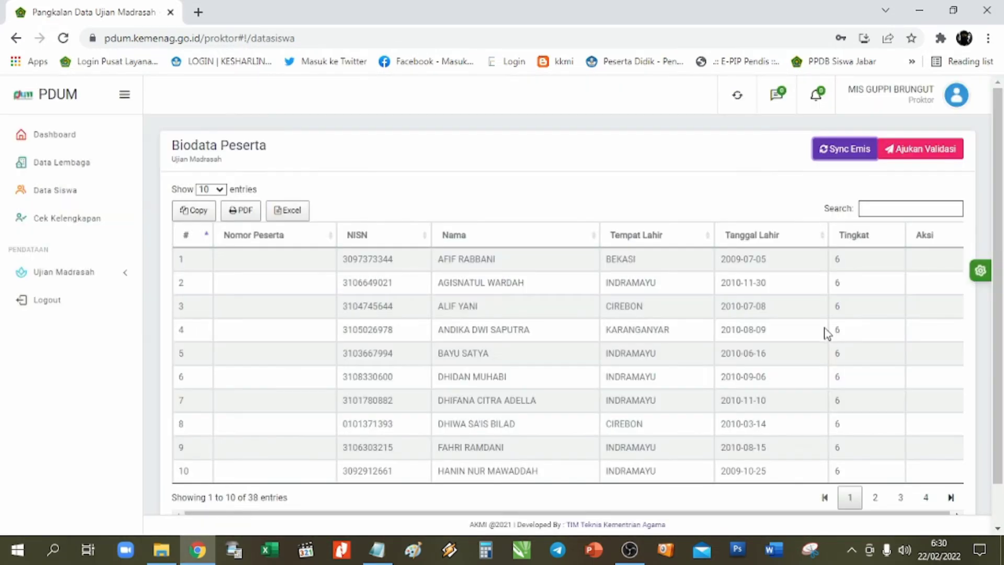
Start a validation submission for the student data and cancel it at the confirmation.
left_click(898, 153)
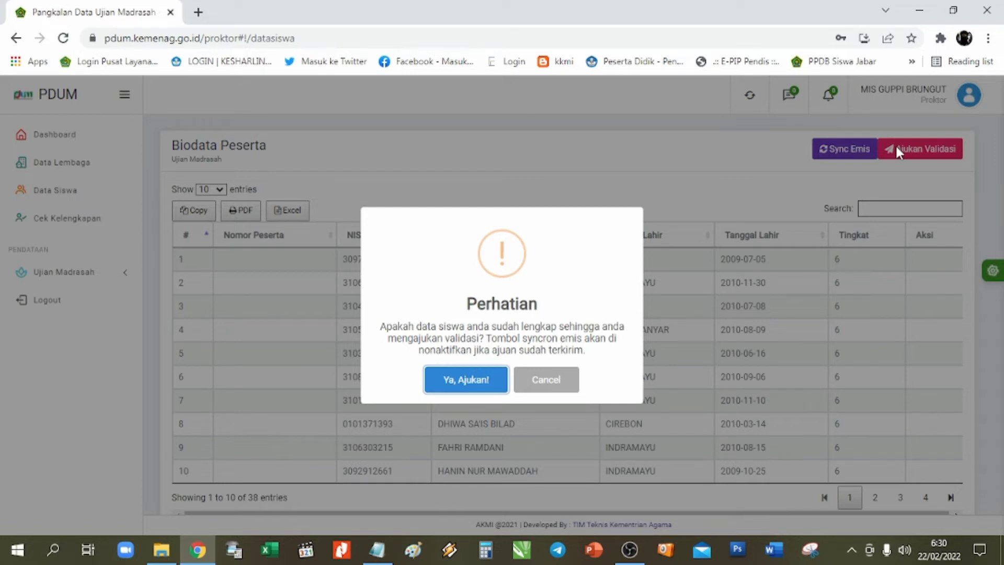
left_click(544, 380)
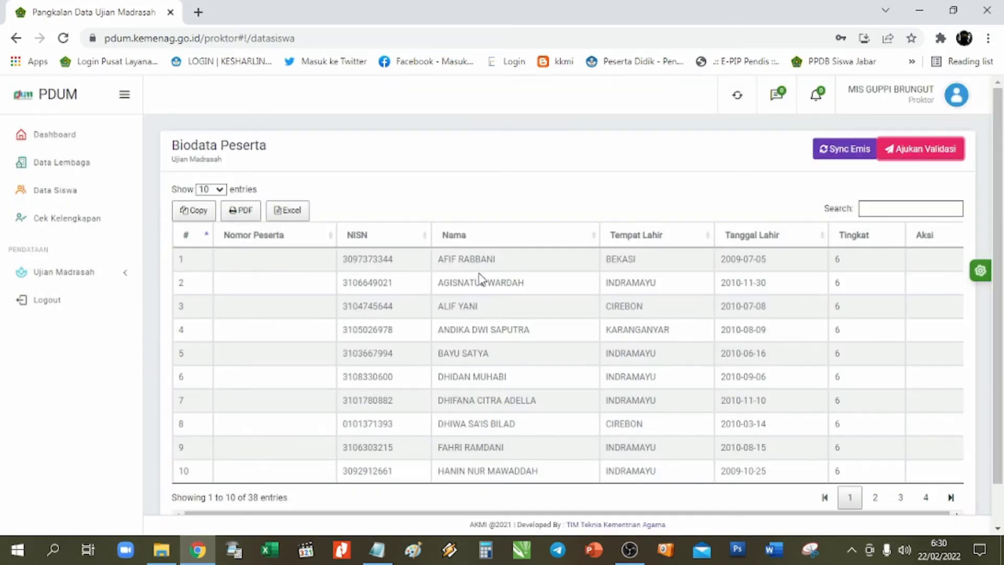
Check the participants' biodata on pages 1 to 3 of the Data Siswa list.
scroll(480, 280, "down", 2)
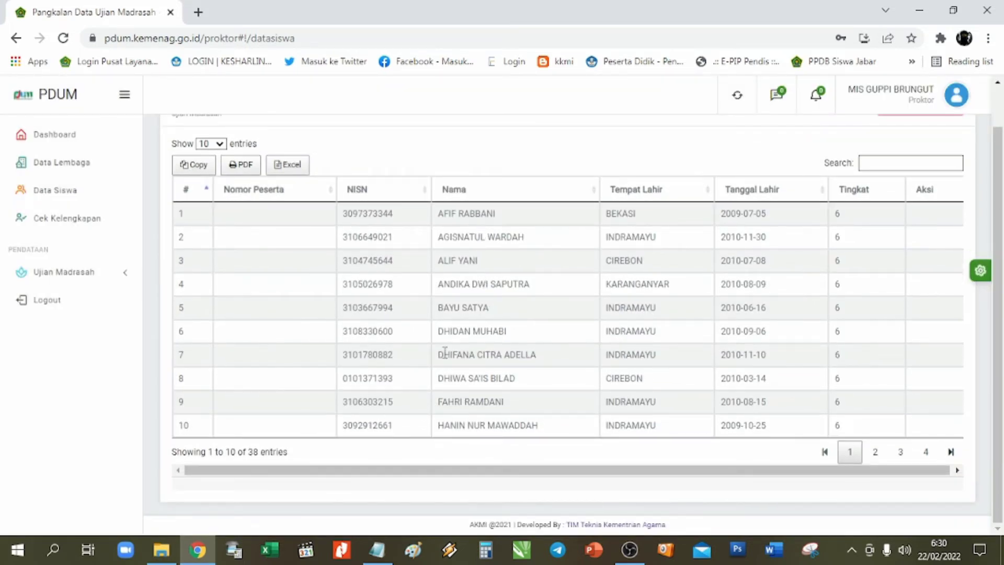
scroll(481, 335, "up", 2)
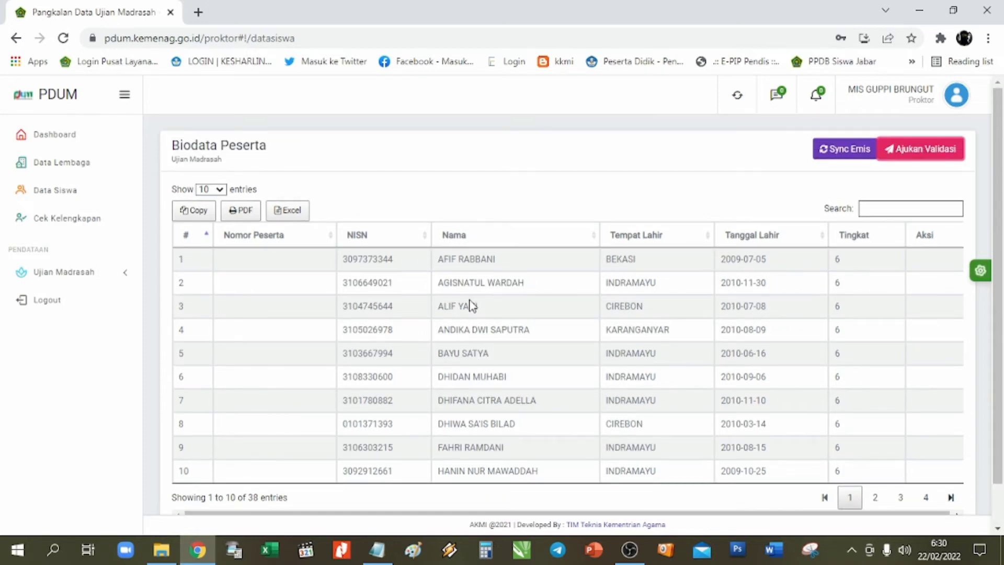
left_click(875, 497)
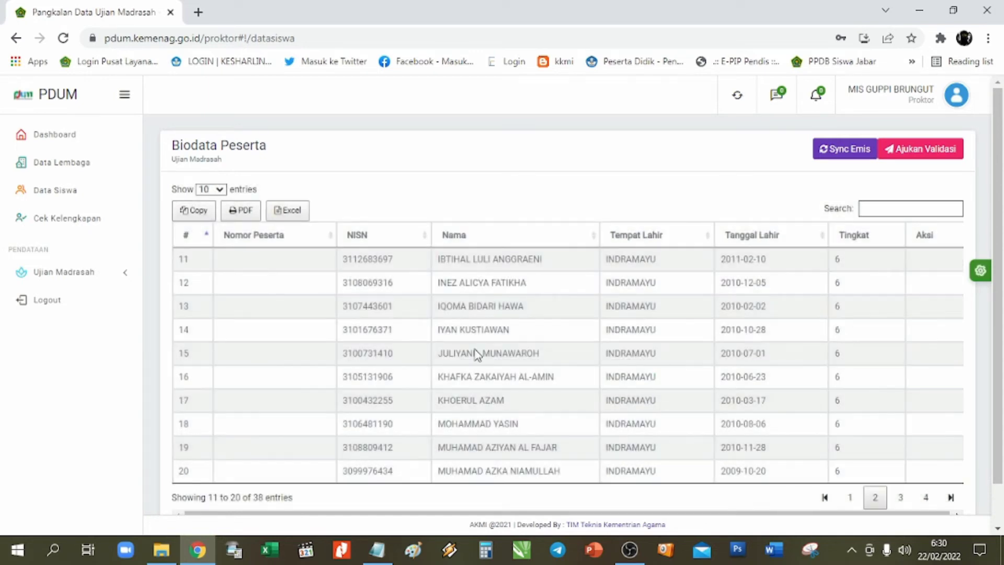
left_click(900, 497)
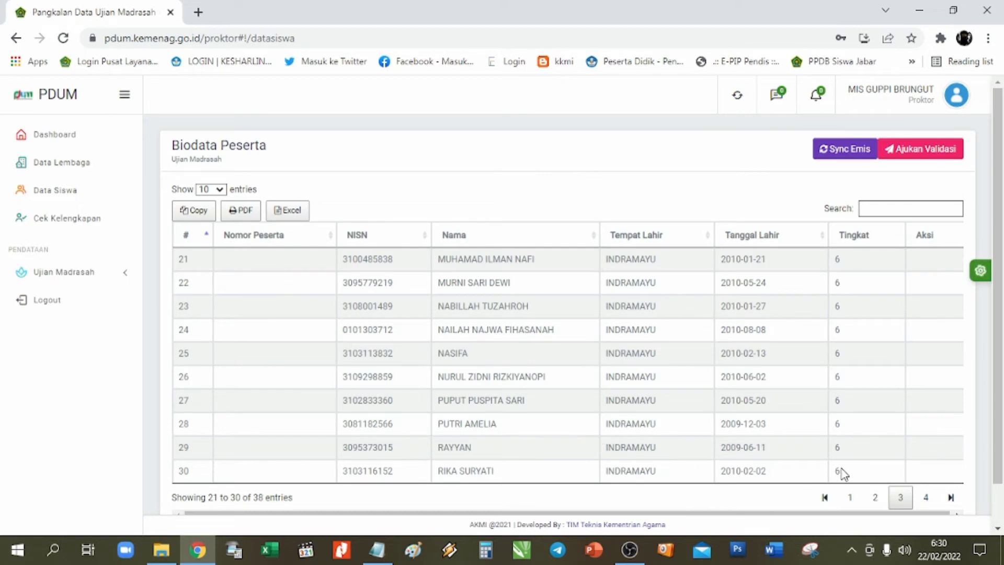
Check page 4 of the participant biodata, return to page 1 and submit the student data for validation.
left_click(926, 497)
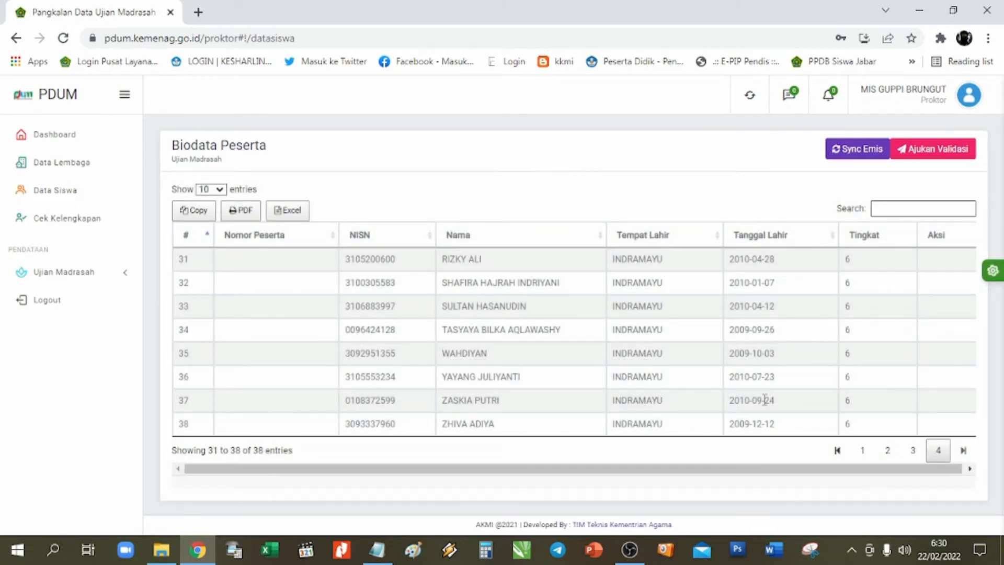
left_click(867, 454)
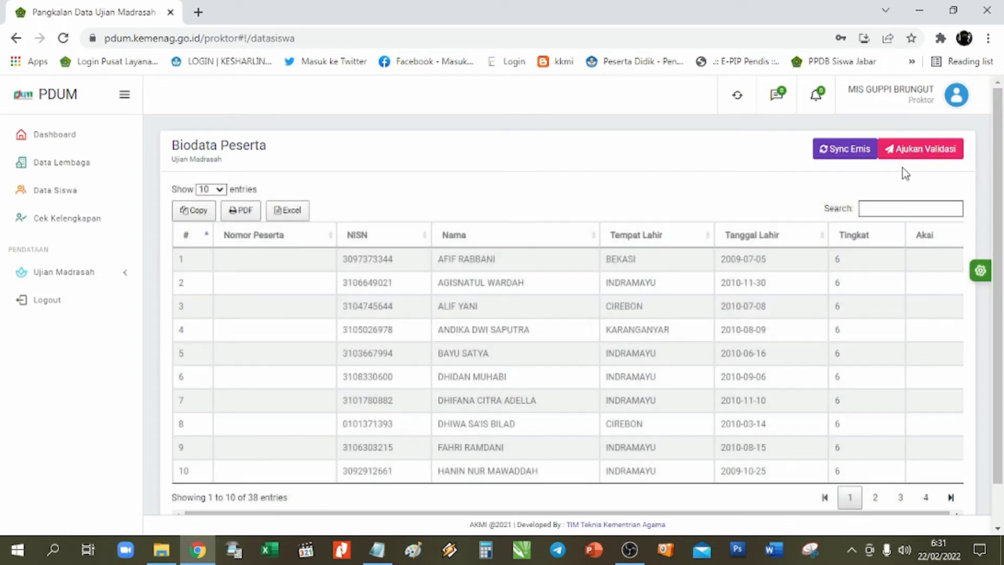
left_click(915, 157)
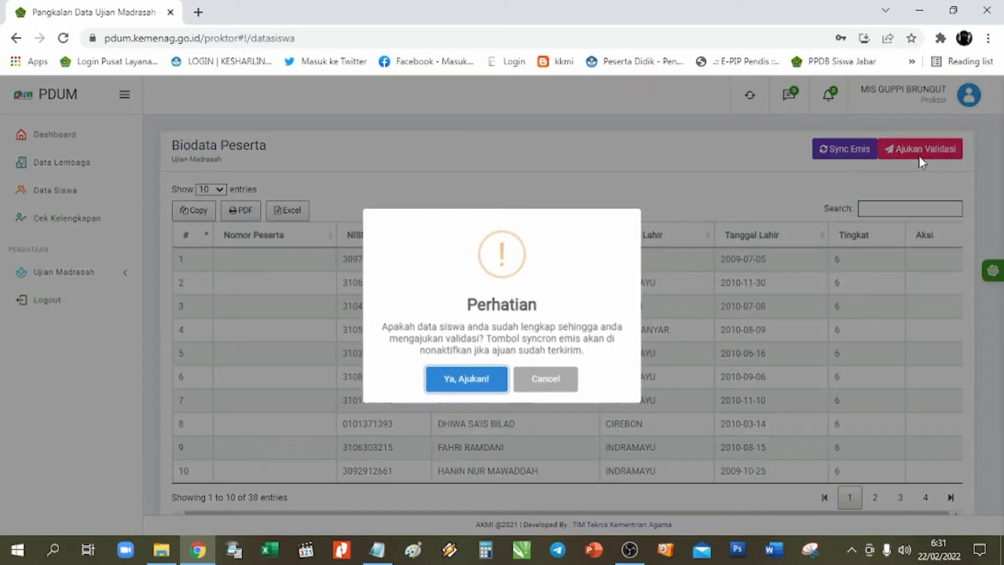
left_click(492, 382)
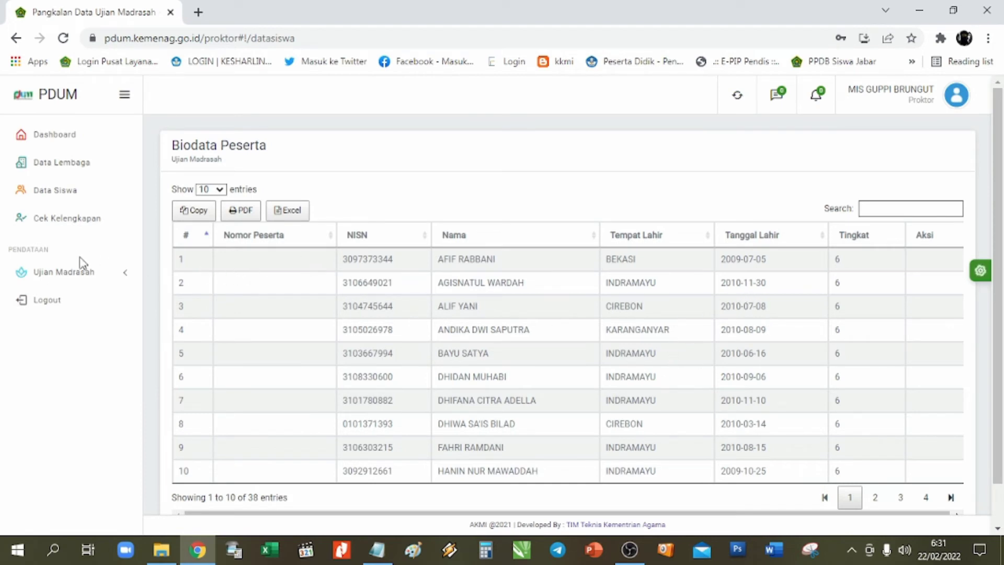
Check the students' status in Cek Kelengkapan and open the Dashboard, reloading it to refresh the figures.
left_click(68, 222)
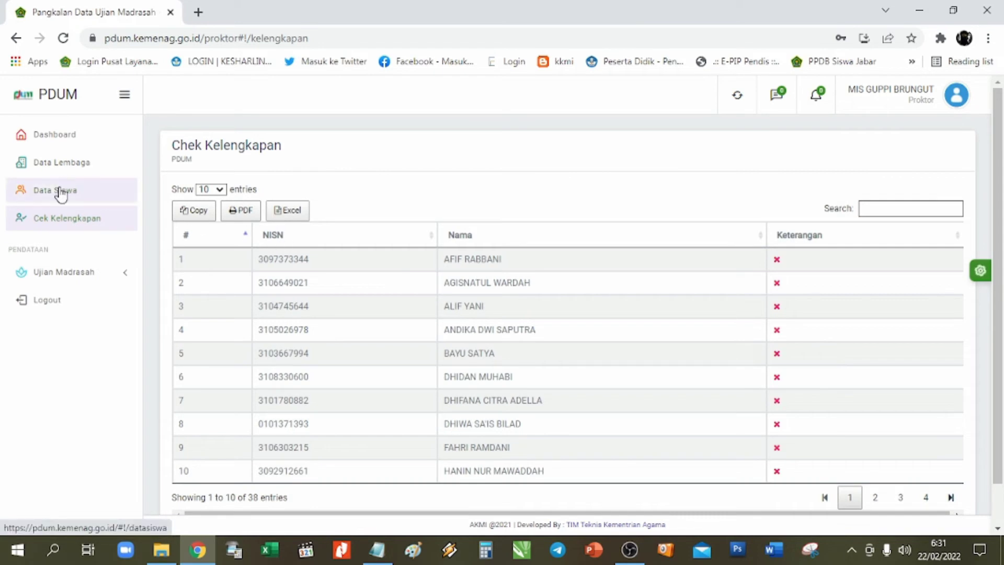
left_click(59, 135)
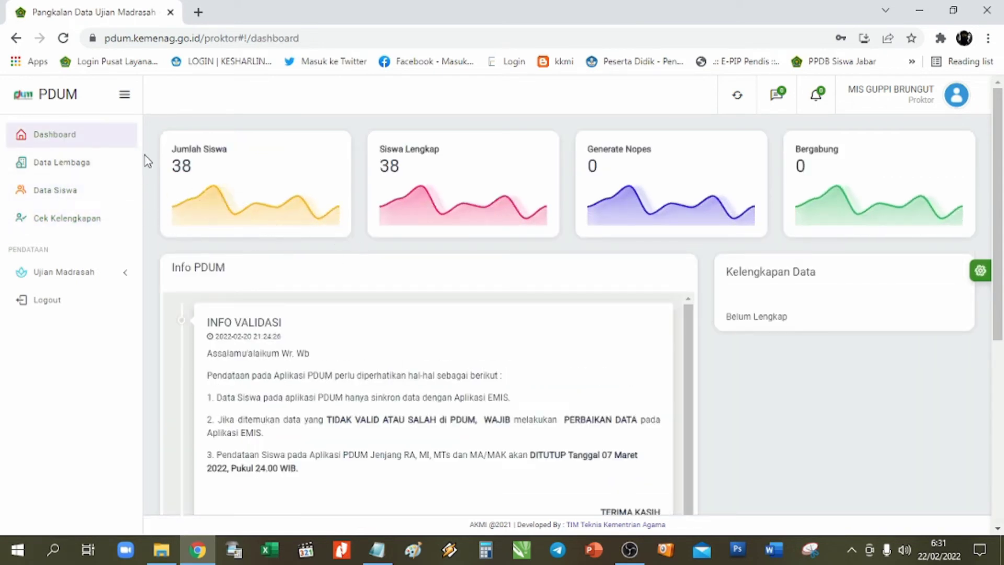
left_click(63, 39)
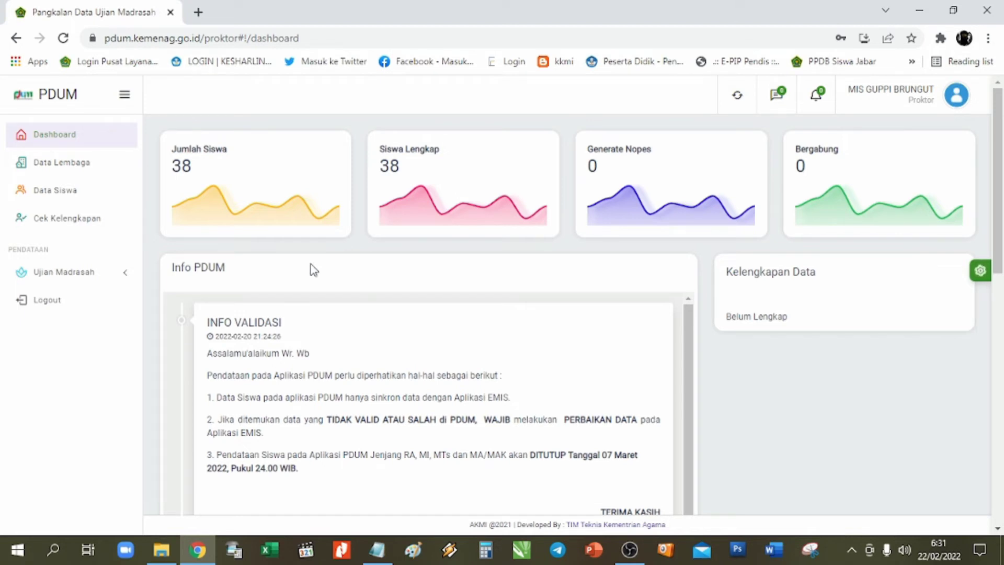
Review the first page of participant biodata in Data Siswa and the students' status marks in Cek Kelengkapan.
left_click(52, 190)
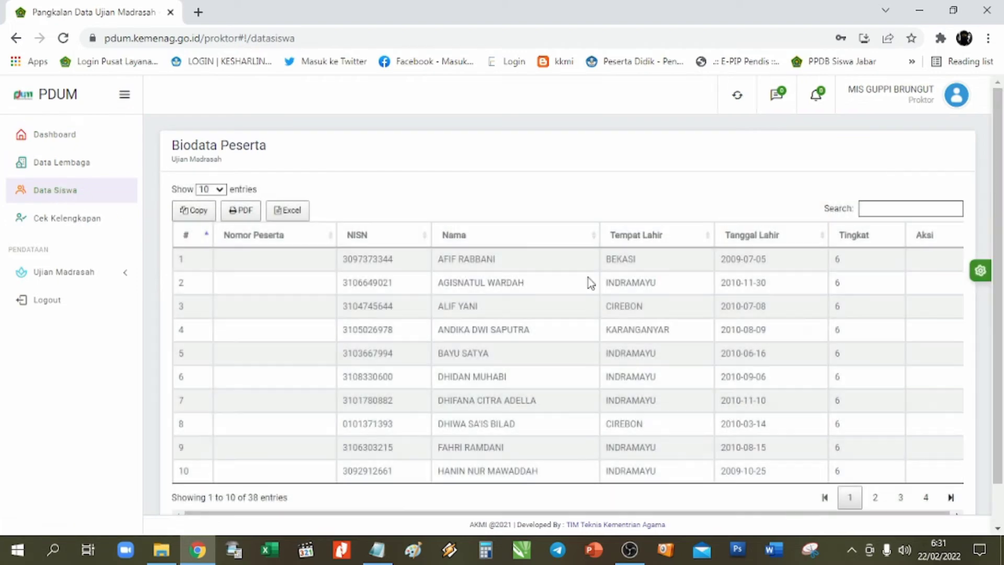
scroll(787, 292, "down", 1)
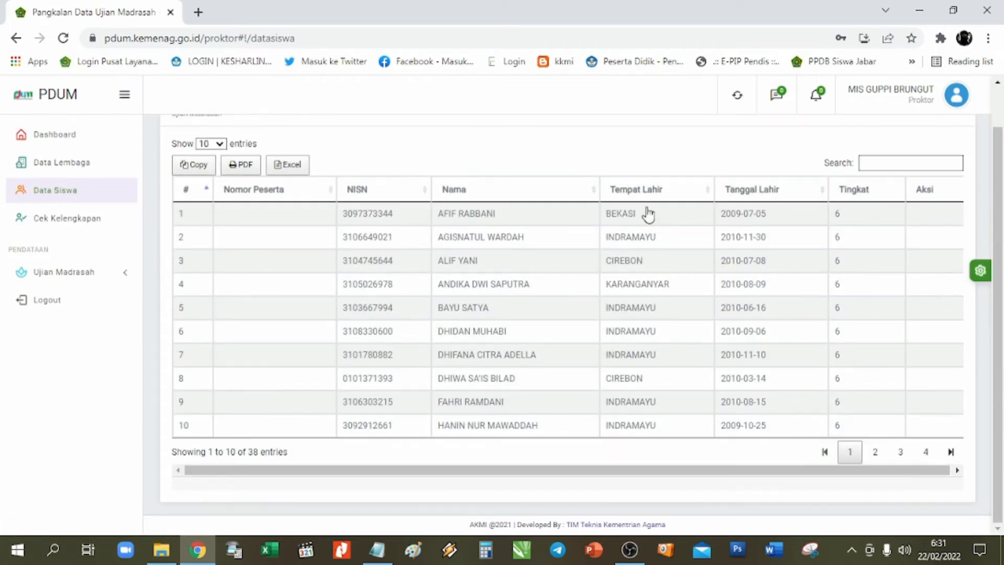
scroll(356, 280, "up", 1)
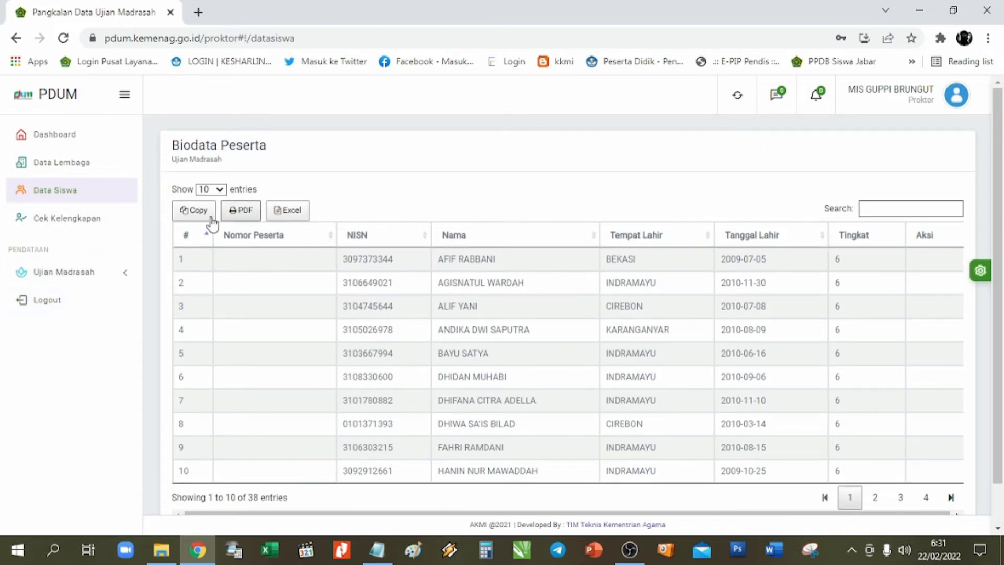
left_click(94, 221)
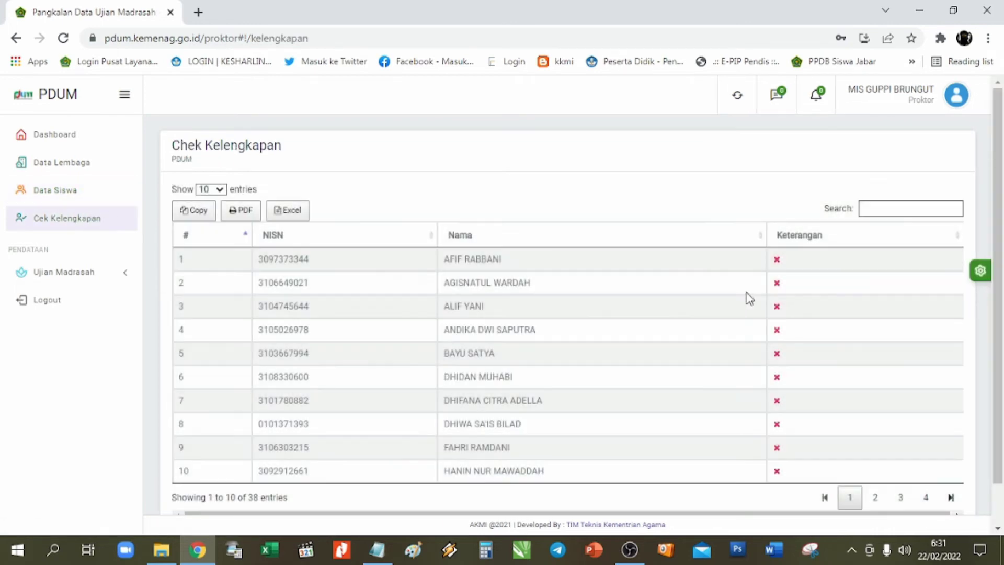
scroll(832, 476, "down", 2)
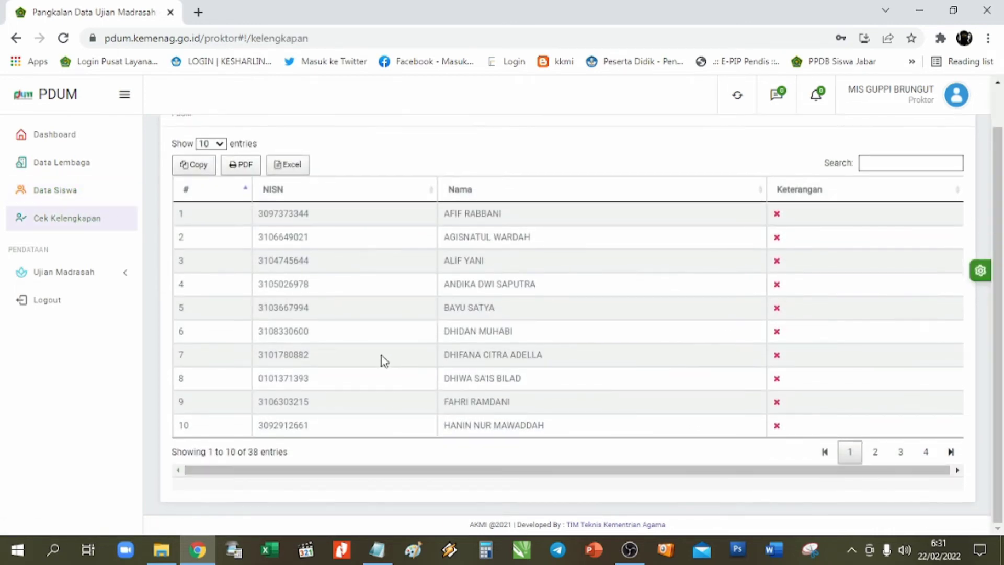
scroll(384, 361, "up", 2)
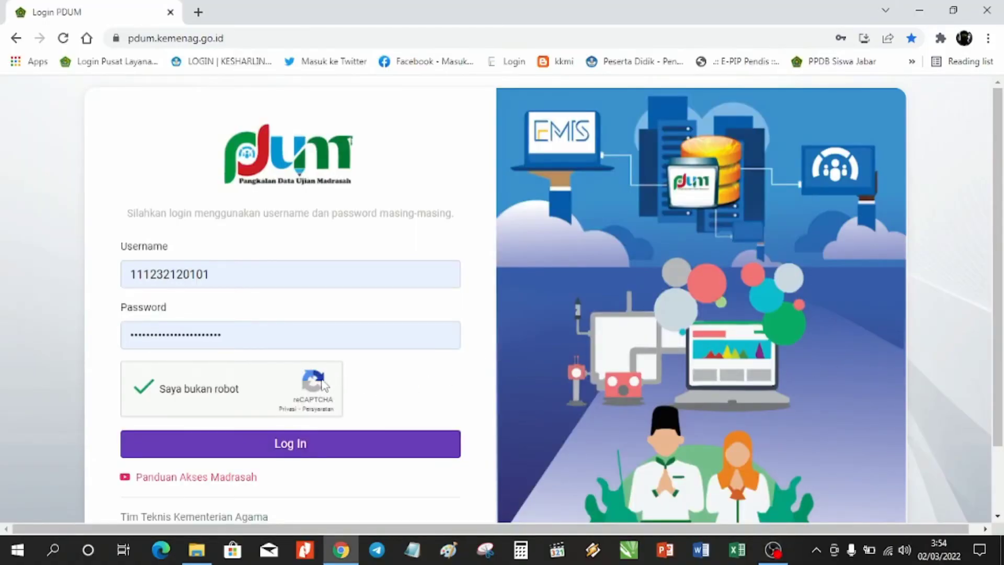
Log in to PDUM with the filled-in credentials and check the Generate Nopes and Kelengkapan Data figures on the dashboard.
left_click(256, 444)
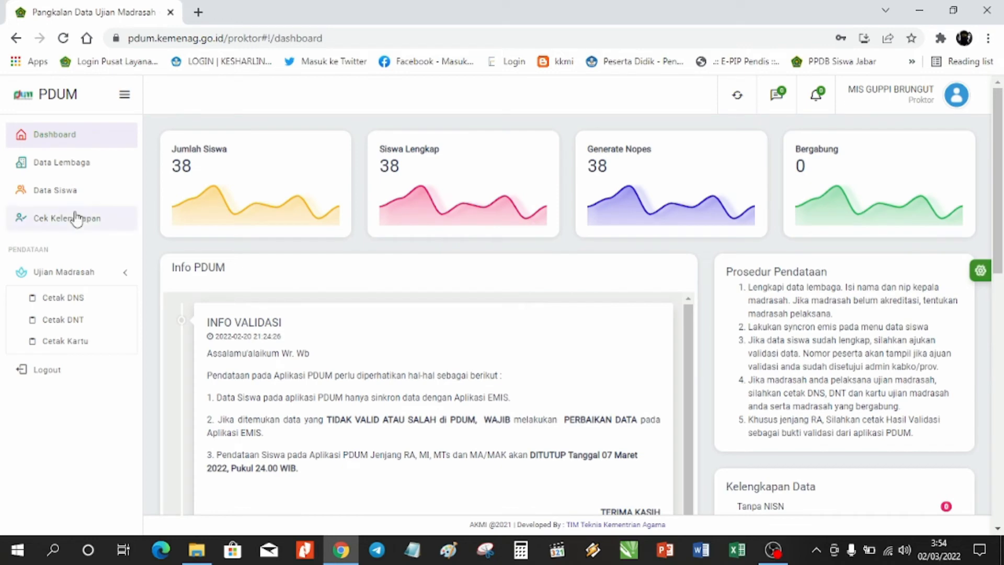
scroll(498, 242, "down", 2)
scroll(553, 270, "up", 2)
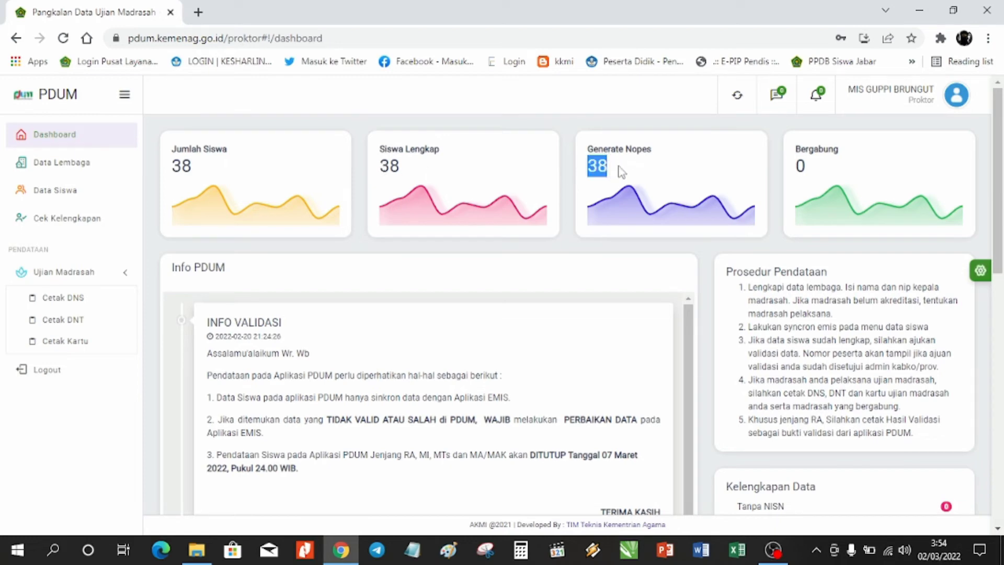
left_click_drag(616, 178, 586, 150)
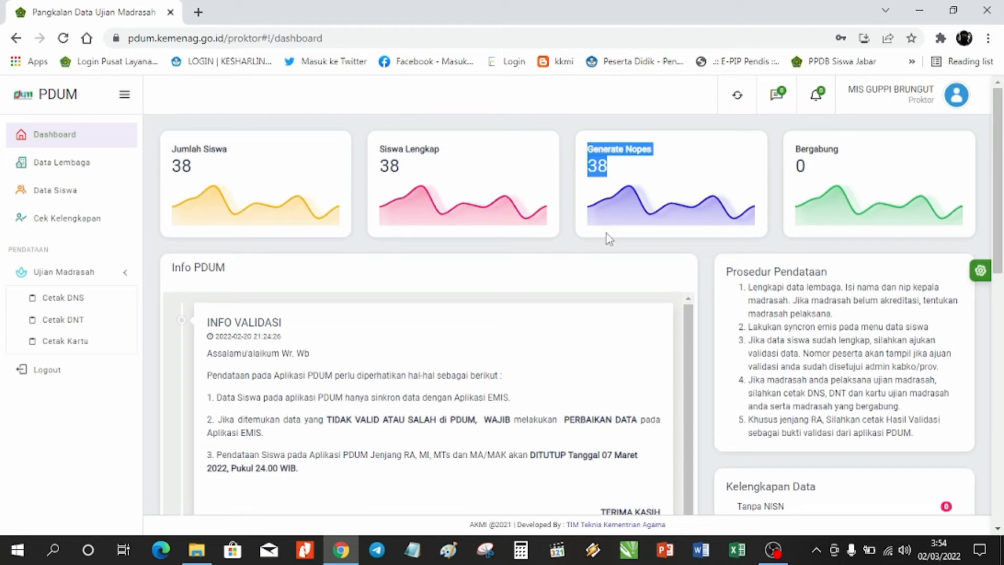
scroll(607, 233, "down", 3)
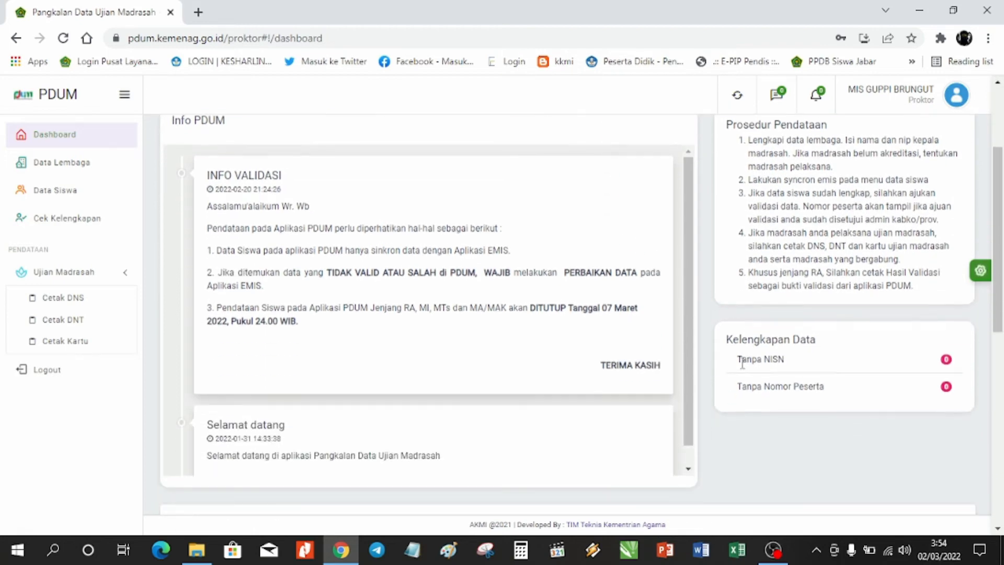
left_click_drag(739, 361, 782, 369)
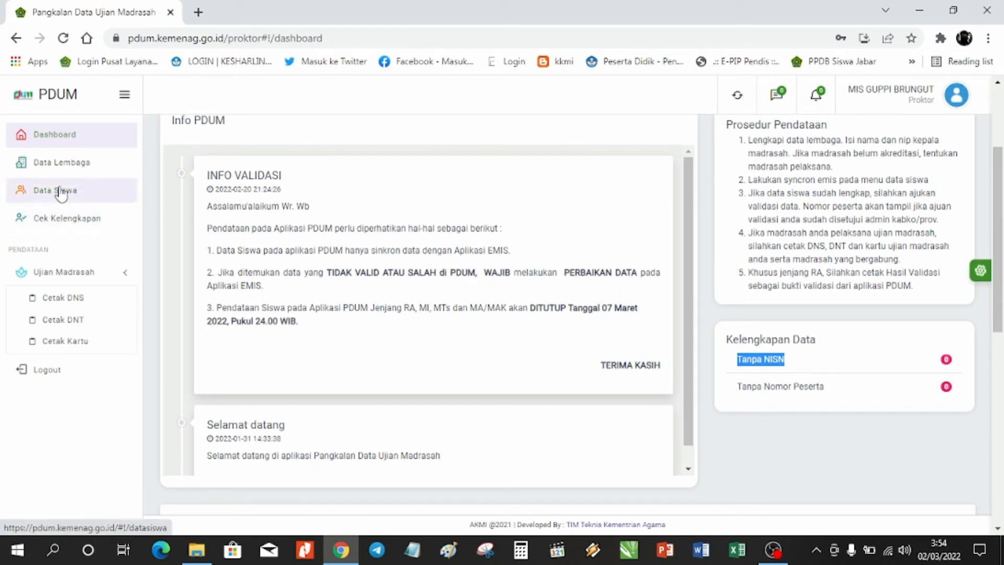
Check the Keterangan marks of the students on the first page of Cek Kelengkapan.
left_click(52, 220)
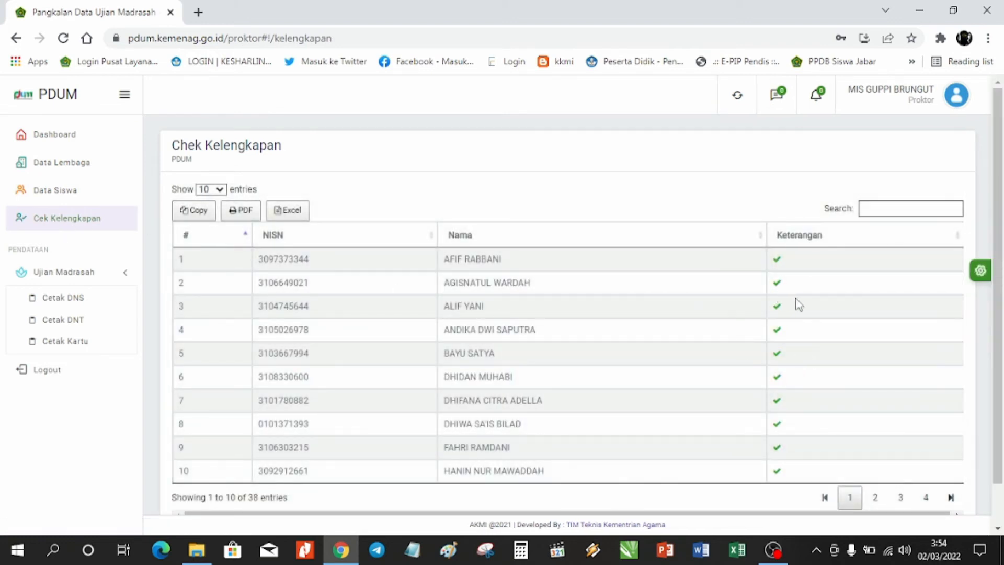
scroll(790, 361, "down", 1)
scroll(733, 382, "up", 1)
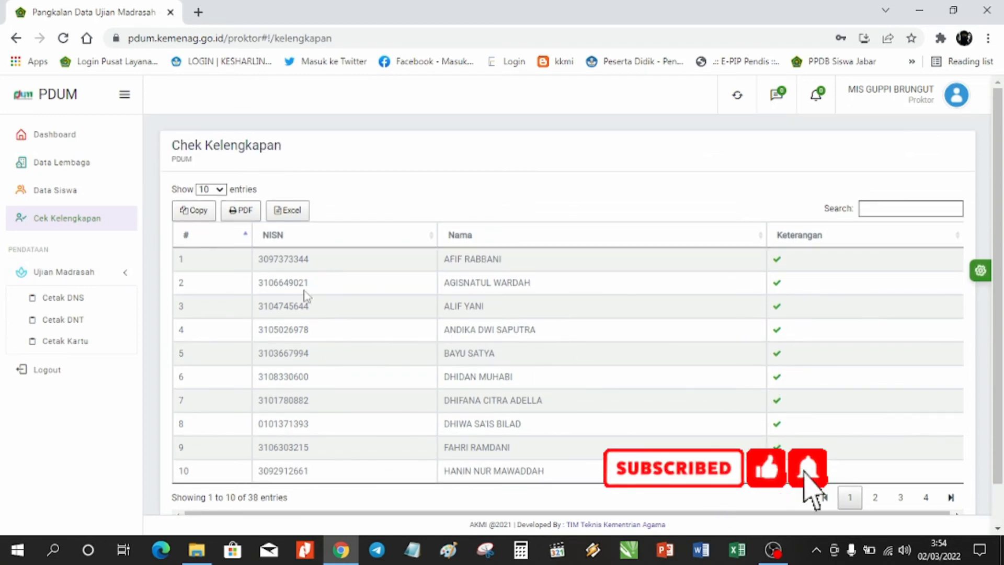
scroll(580, 366, "down", 1)
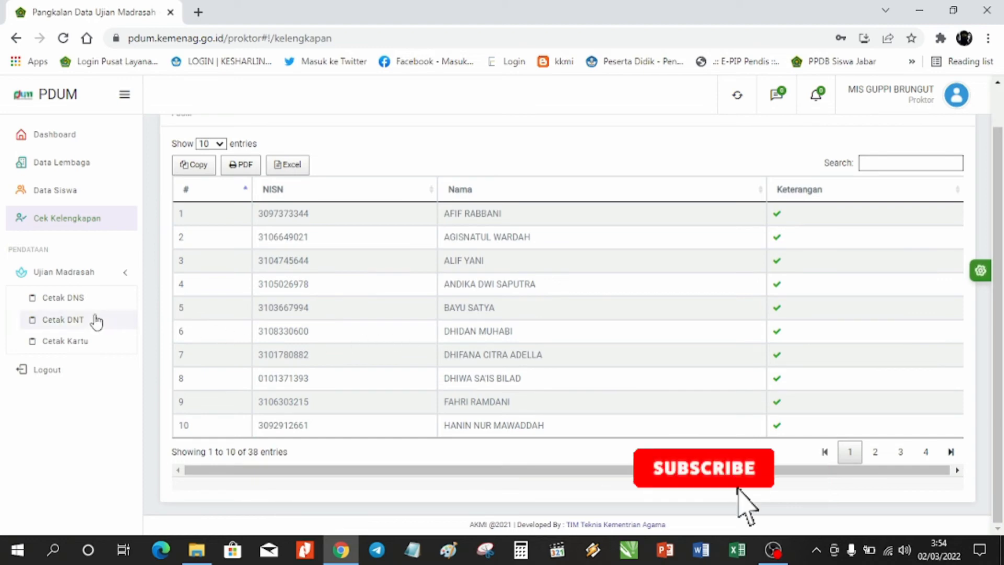
Open the Daftar Nominasi Tetap (DNT) under Cetak DNT and read through its participant pages.
left_click(69, 327)
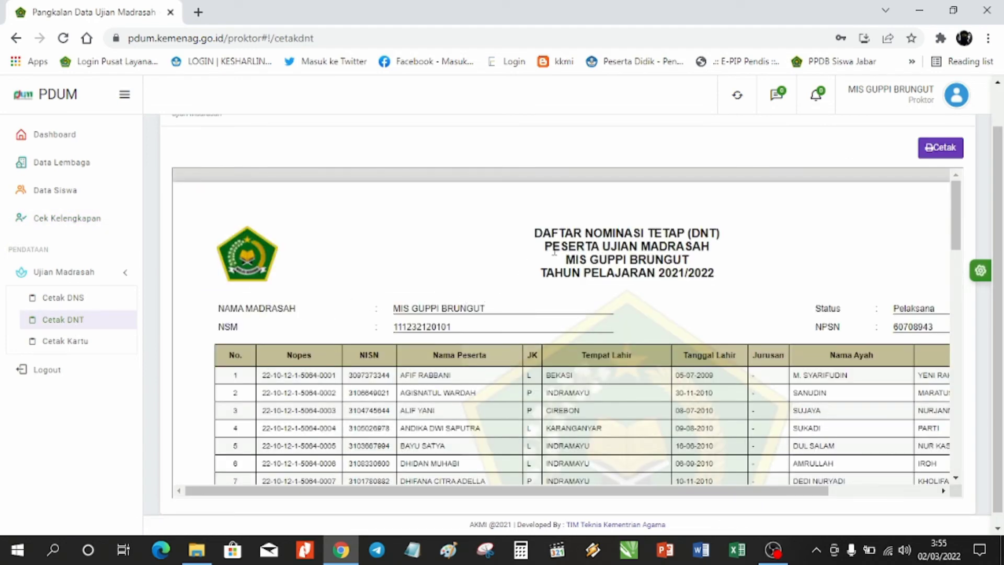
scroll(554, 253, "down", 10)
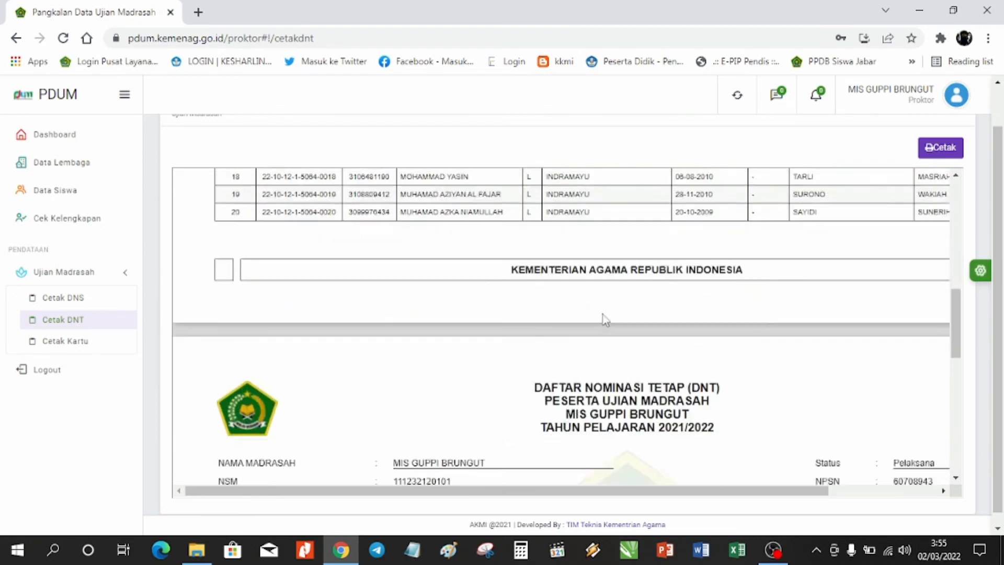
scroll(562, 340, "down", 5)
left_click_drag(266, 229, 405, 378)
left_click(505, 301)
scroll(580, 334, "up", 3)
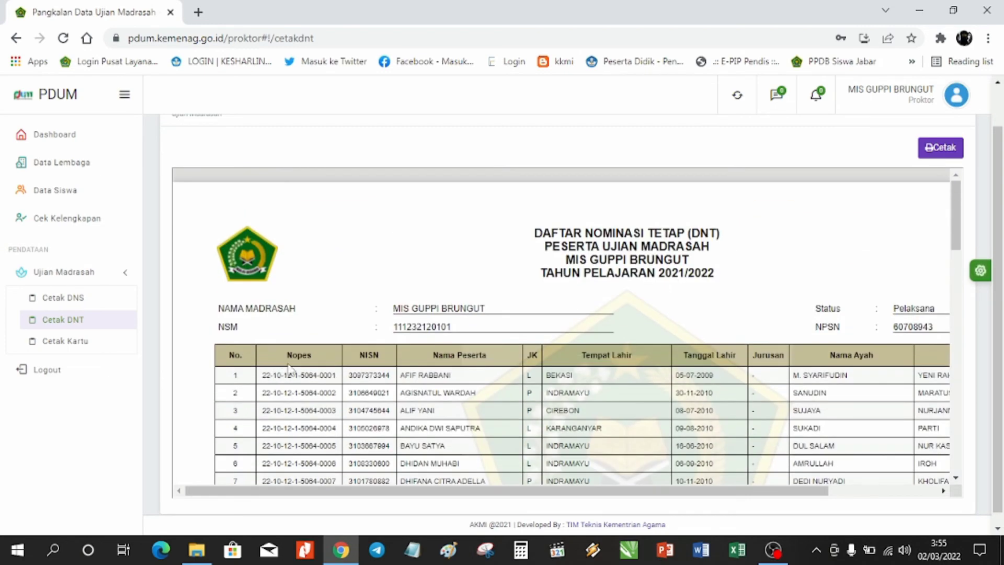
Preview the DNT printout with Save as PDF as the destination, look through its pages and cancel printing.
left_click(952, 148)
left_click(837, 244)
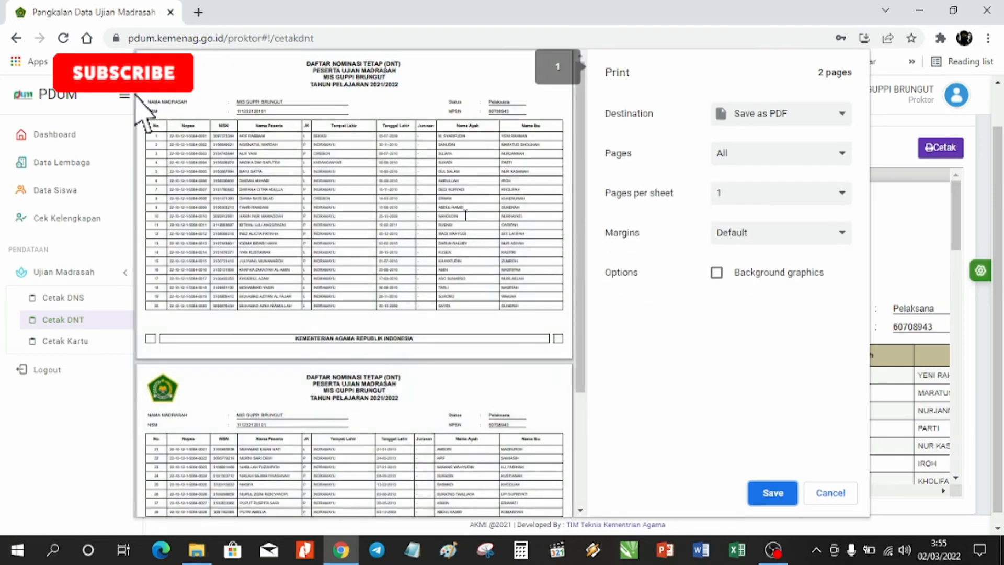
left_click(779, 114)
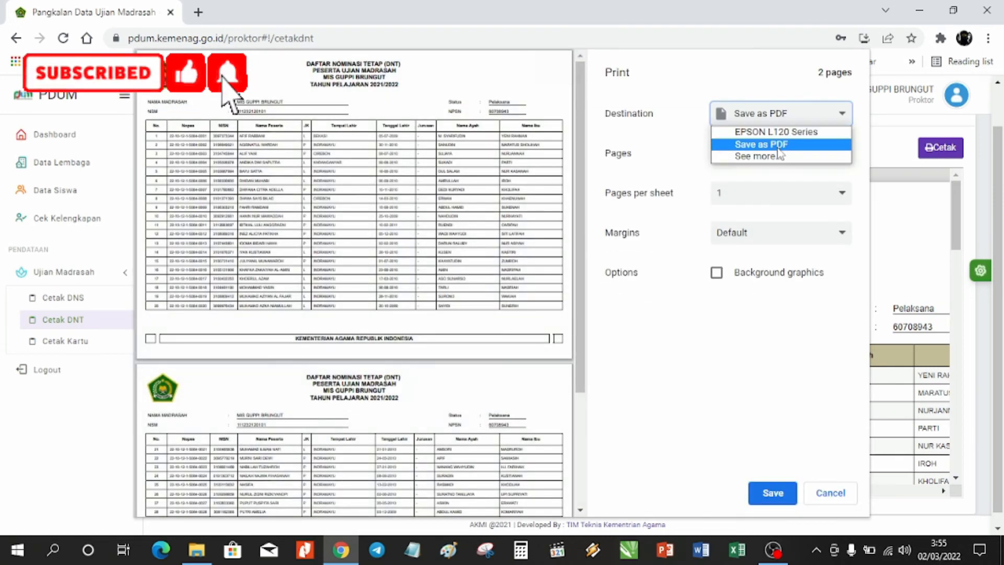
left_click(779, 142)
scroll(440, 329, "down", 4)
scroll(430, 321, "up", 3)
scroll(430, 321, "up", 2)
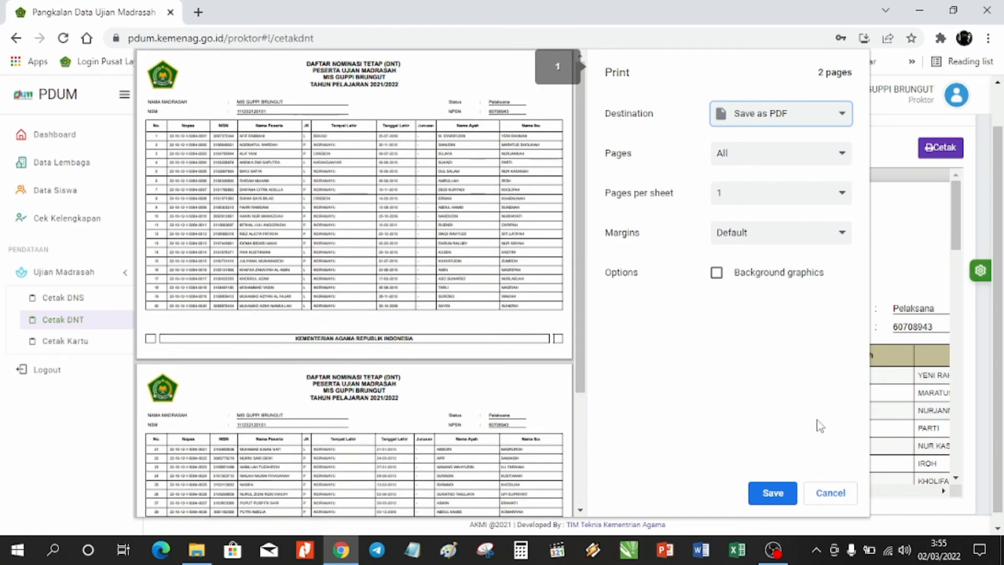
left_click(835, 493)
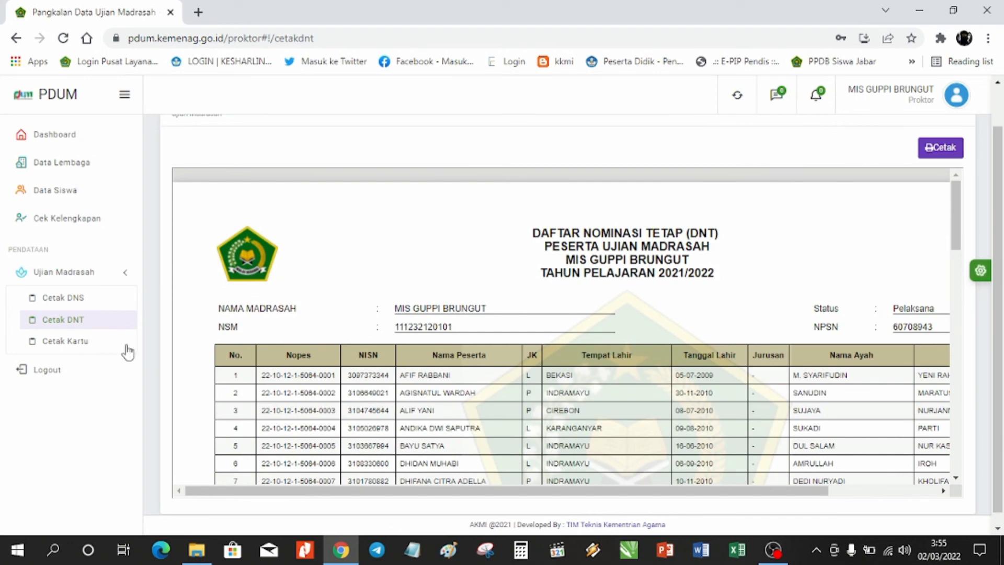
Load the participant cards in Cetak Kartu for class code 1235309-MIS GUPPI BRUNGUT and look through them.
left_click(90, 343)
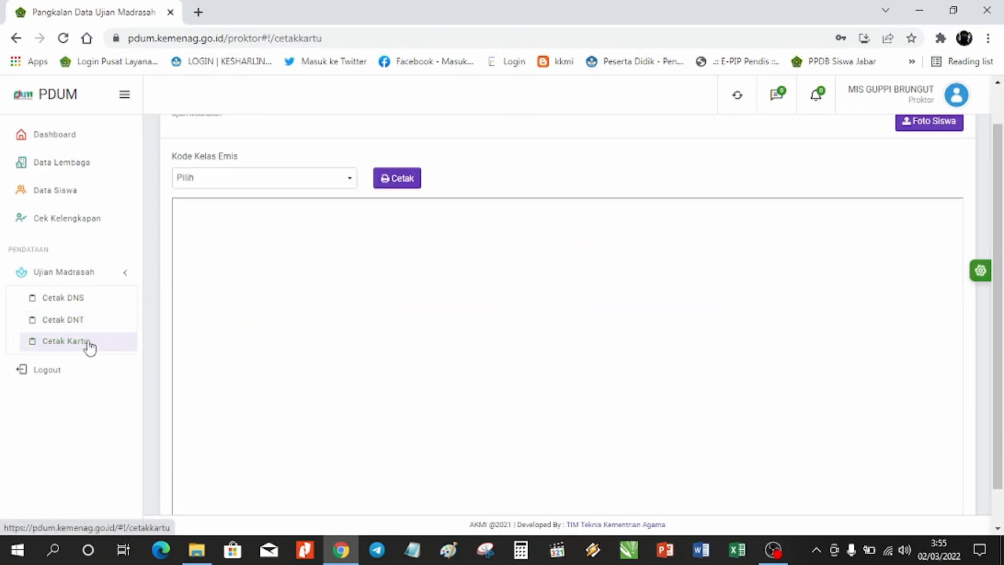
scroll(547, 303, "up", 1)
left_click(292, 225)
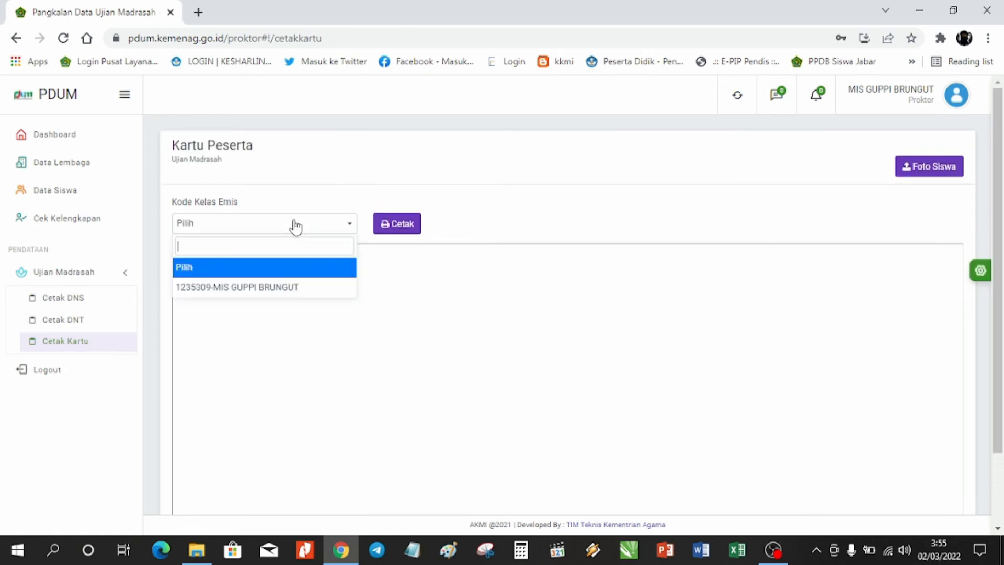
left_click(233, 287)
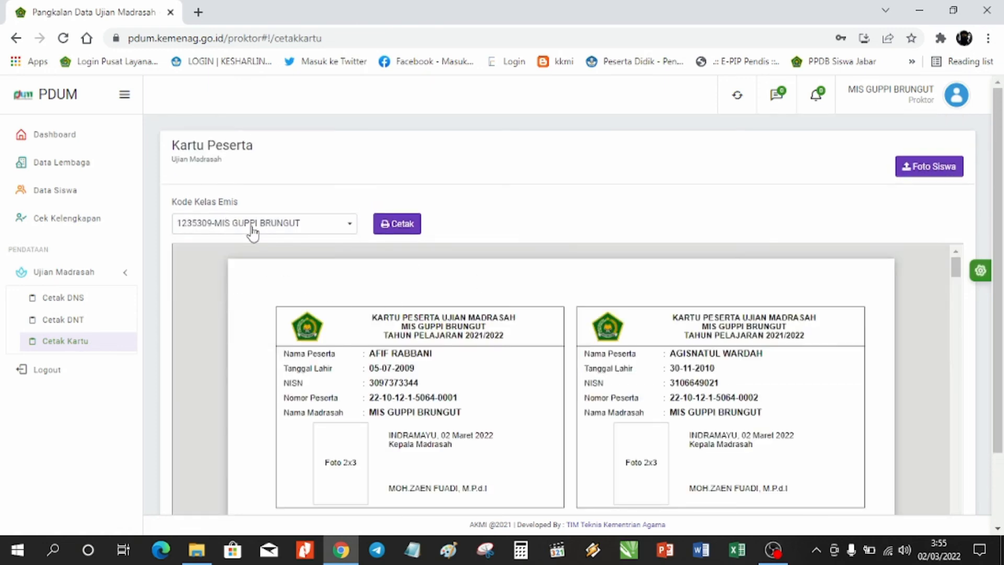
scroll(522, 342, "down", 15)
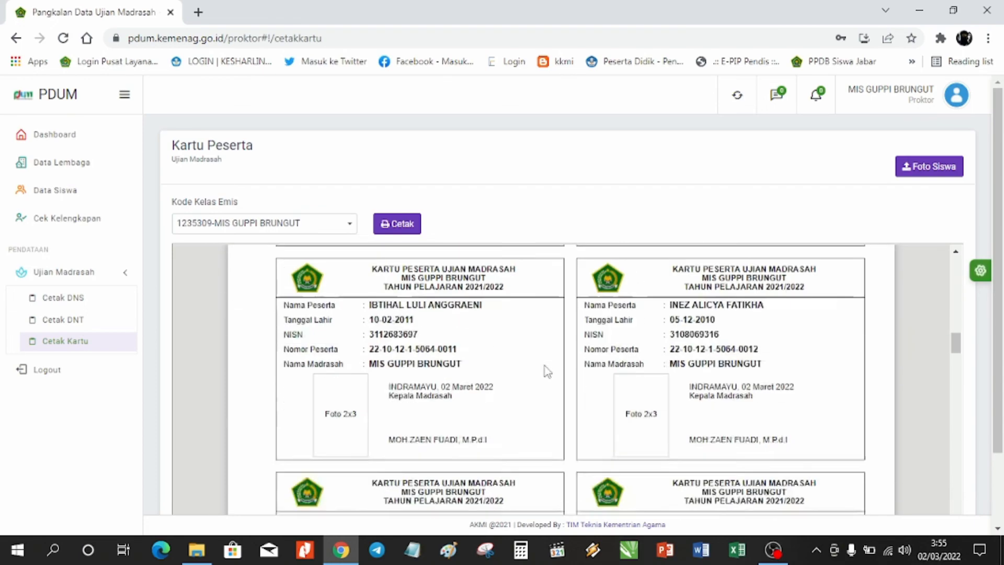
scroll(632, 393, "down", 2)
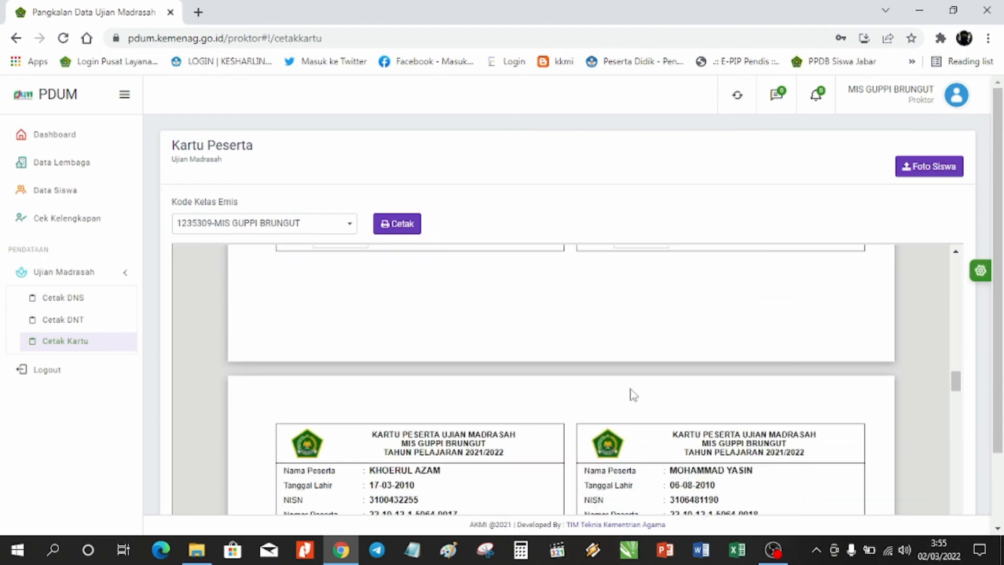
Preview the participant cards' printout and cancel it, and view the Upload Foto Siswa requirements before closing them.
left_click(406, 233)
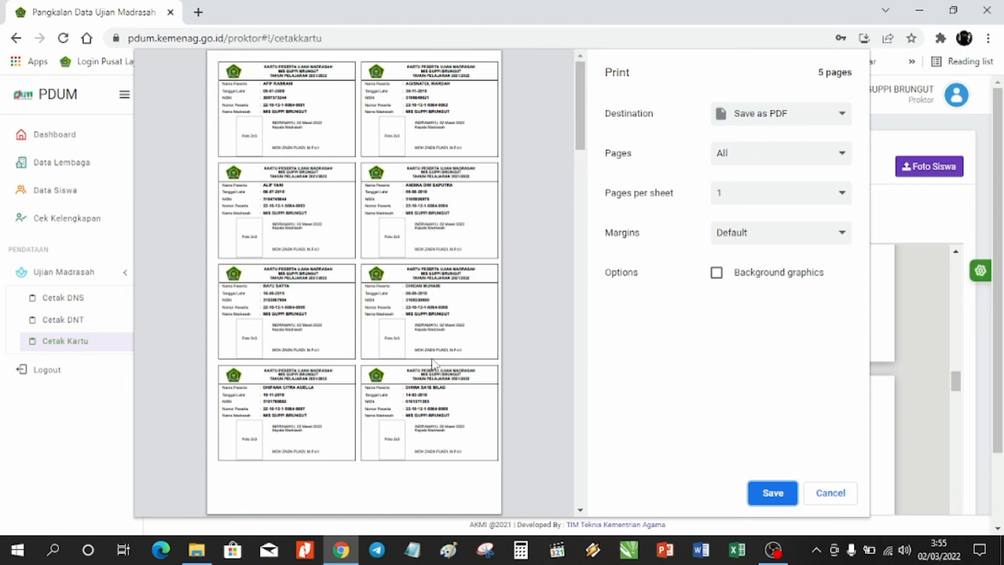
scroll(424, 357, "down", 5)
left_click(831, 493)
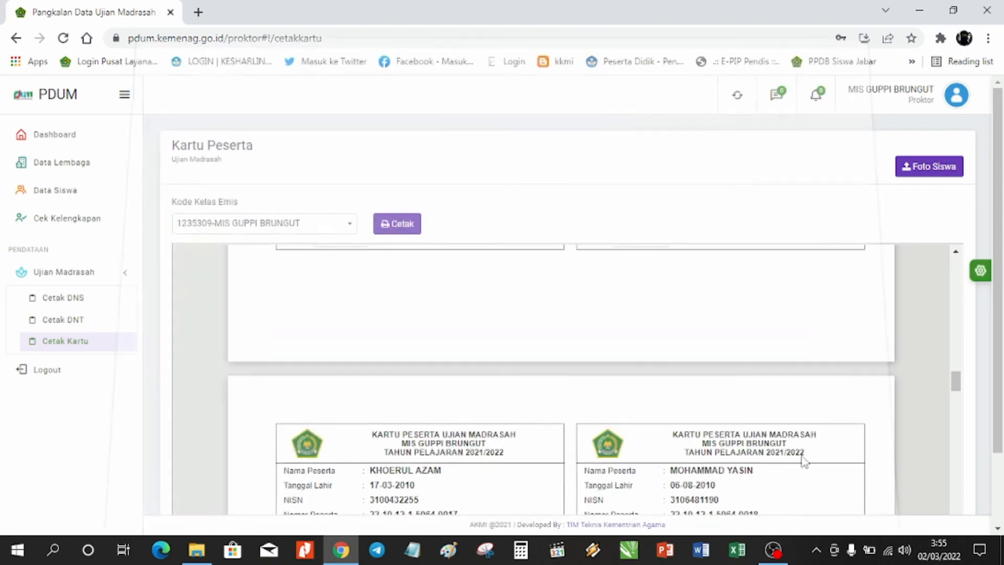
left_click(915, 174)
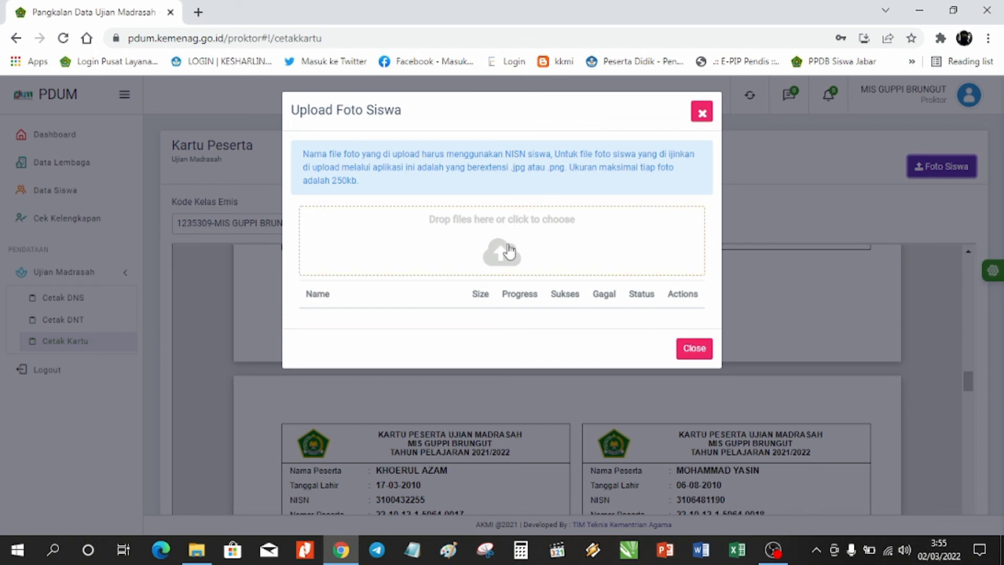
left_click(695, 350)
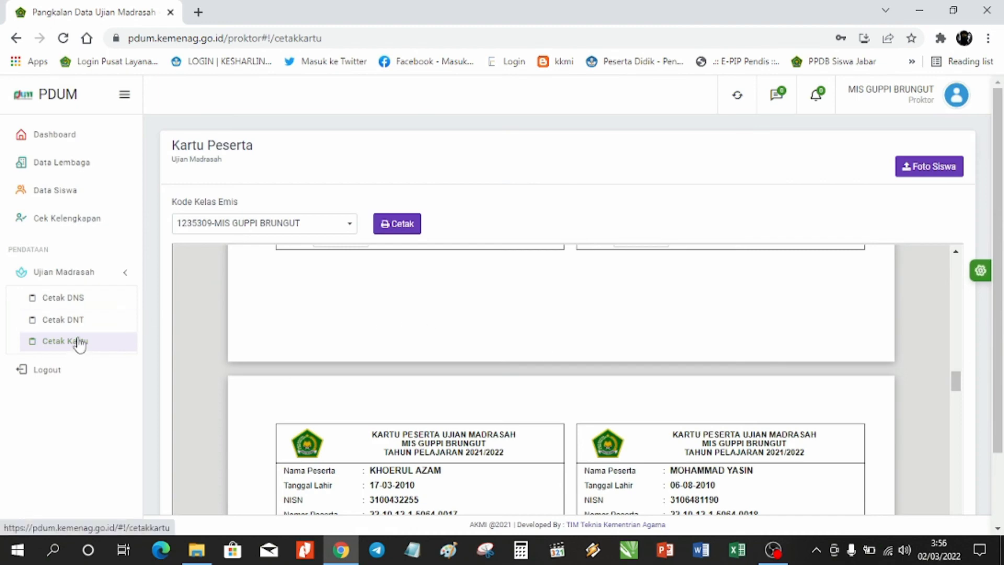